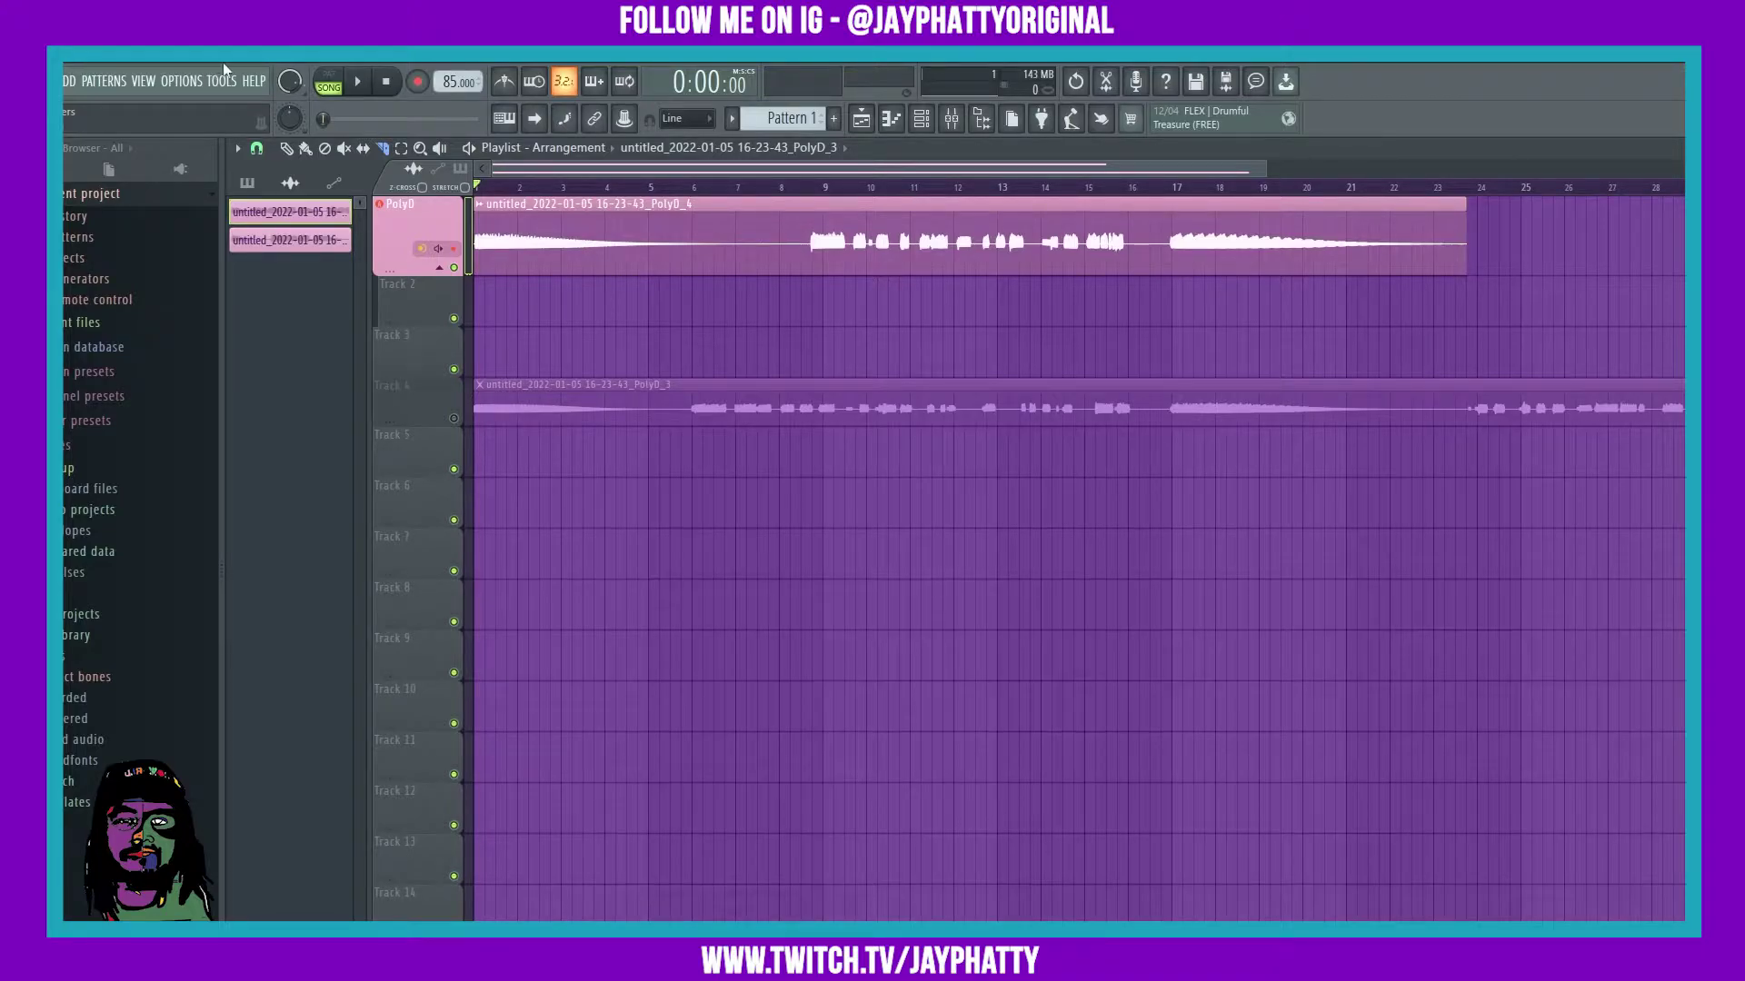
Unmute Track 4 and slice its PolyD_3 audio clip at bar 2
scroll(935, 188, "down", 3)
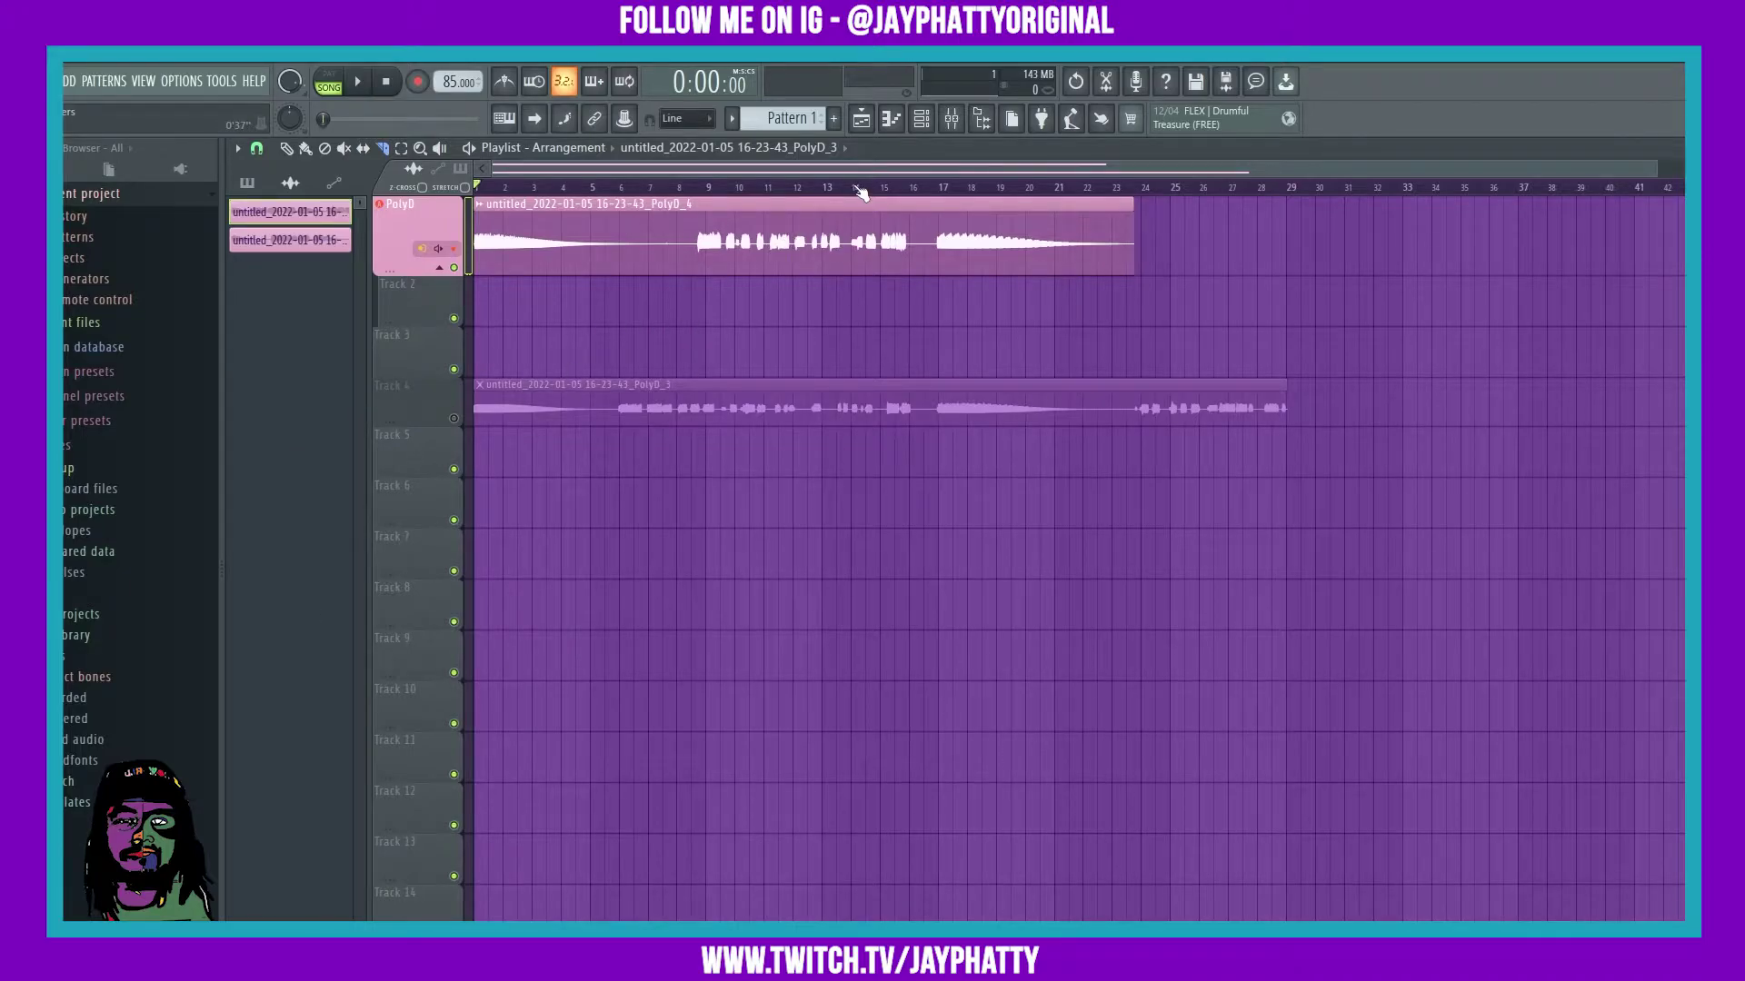
scroll(862, 192, "up", 2)
scroll(885, 176, "up", 1)
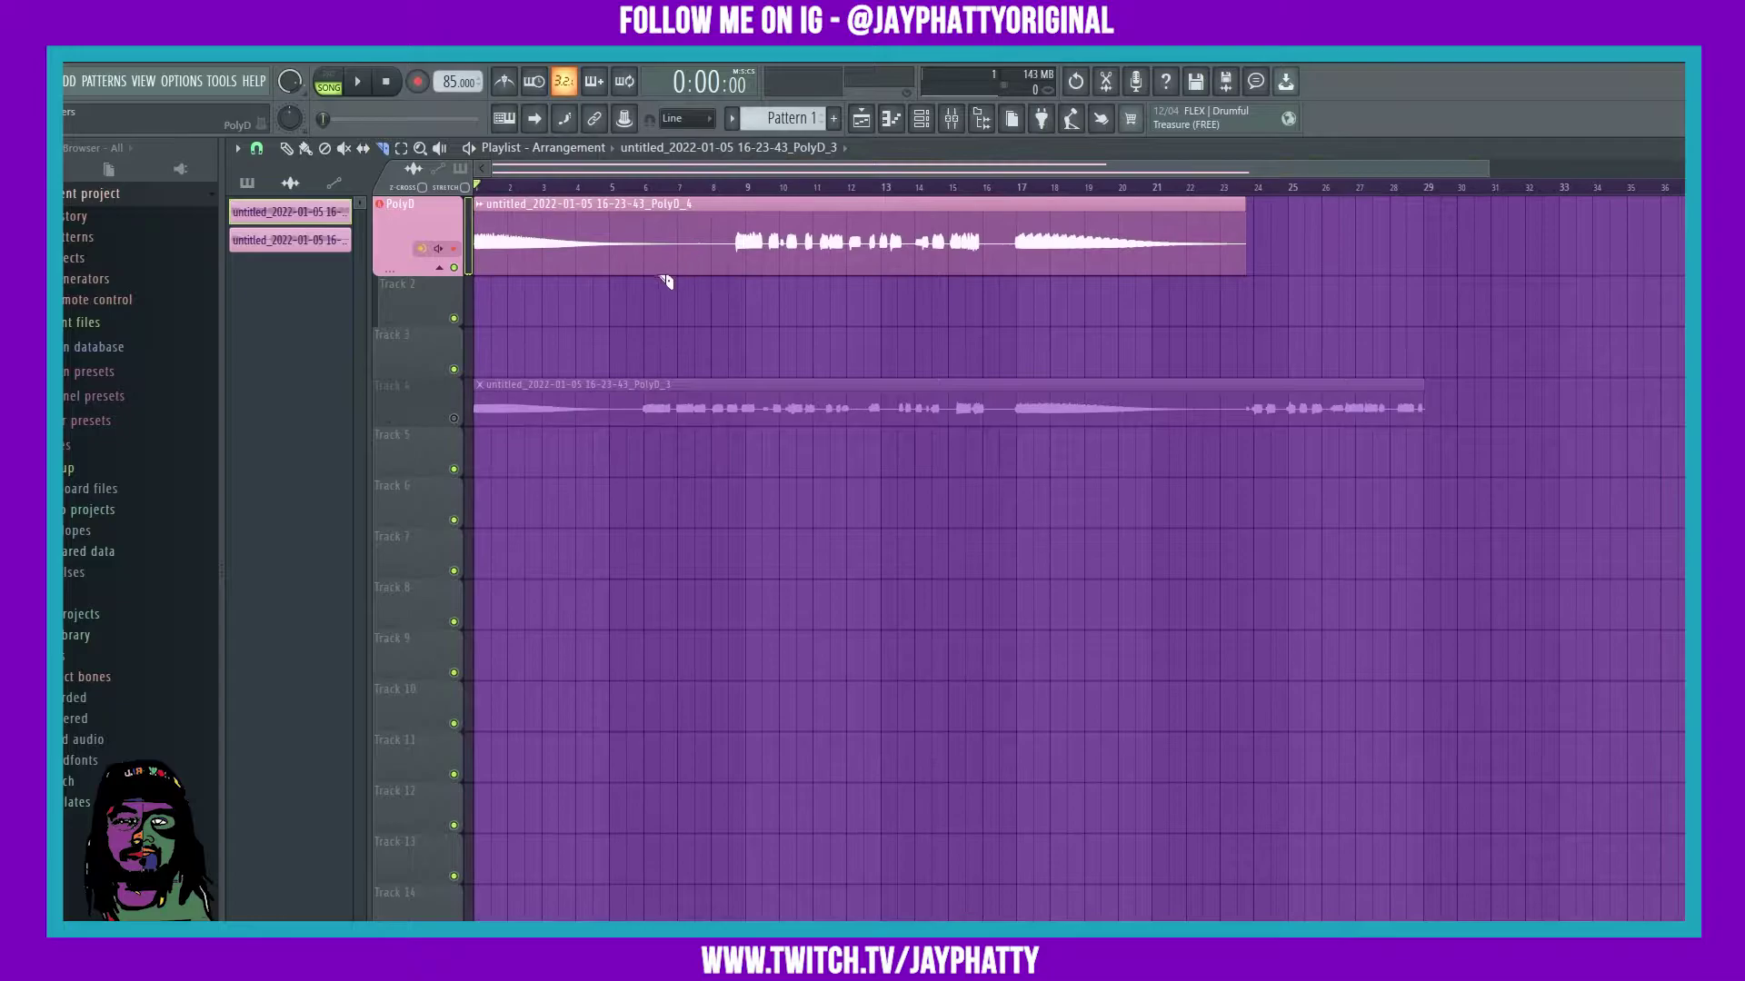
left_click(454, 419)
left_click_drag(506, 407, 520, 346, "shift")
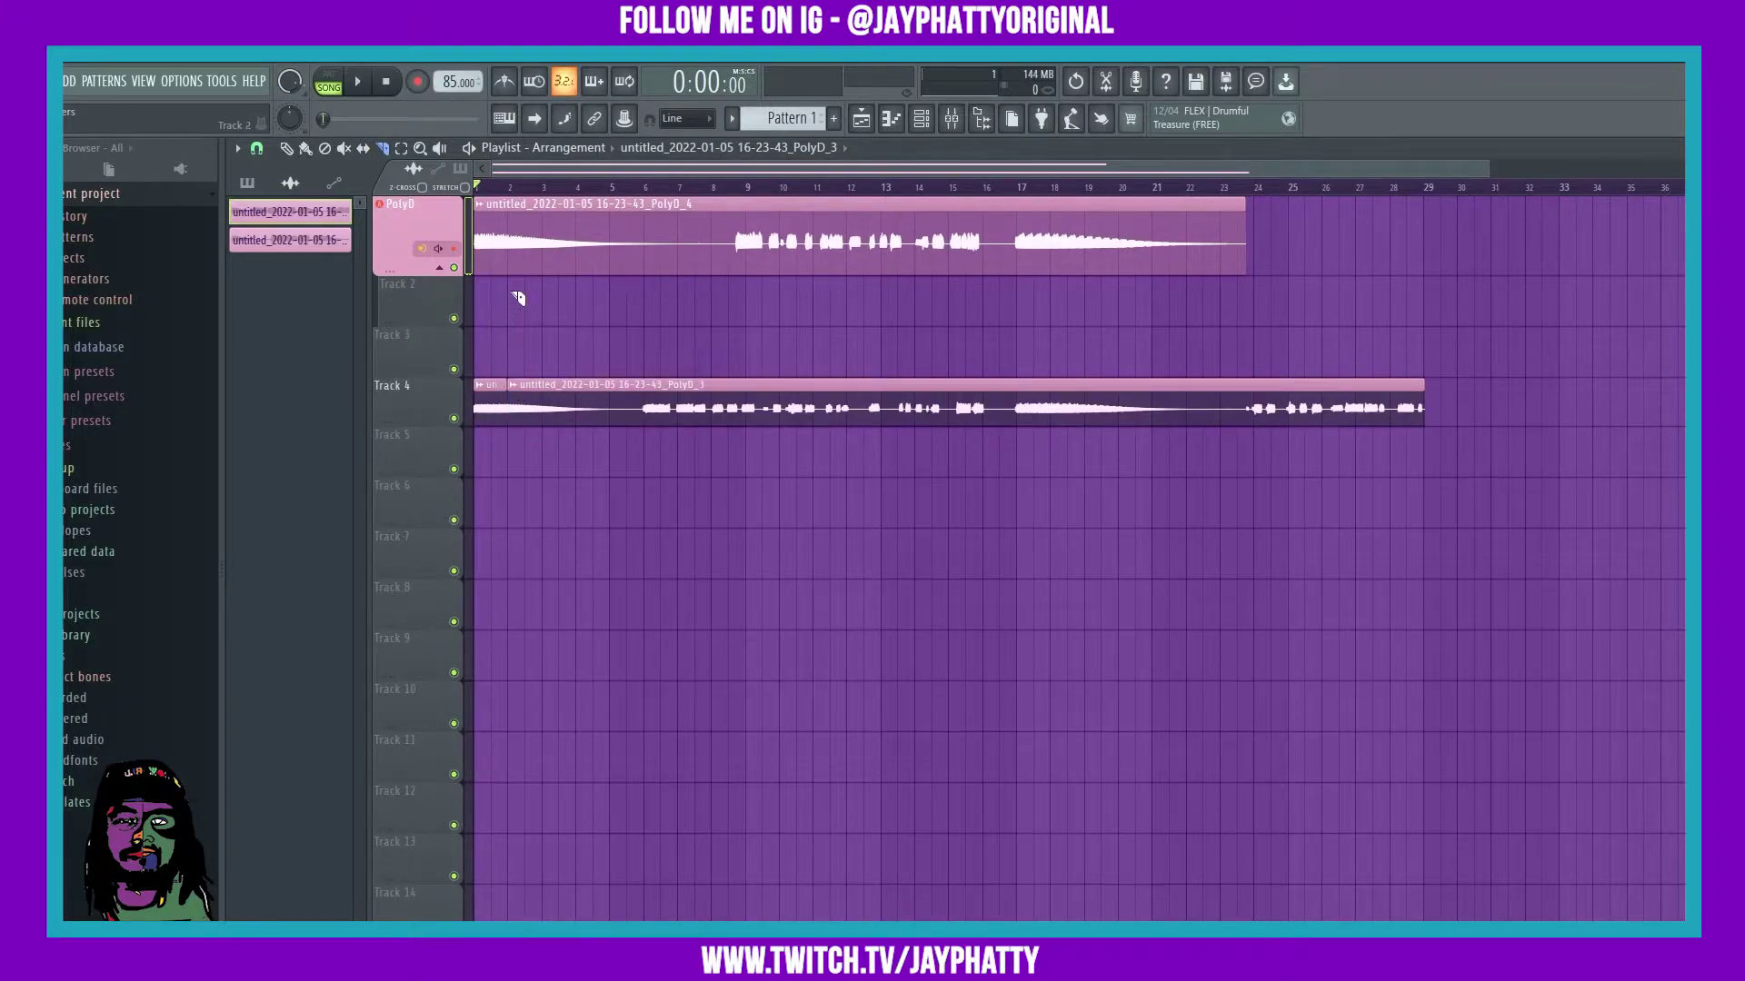
Move the PolyD_4 audio clip from the PolyD track to Track 3, mute the PolyD track, and return the playhead to the start
left_click_drag(514, 263, 509, 363)
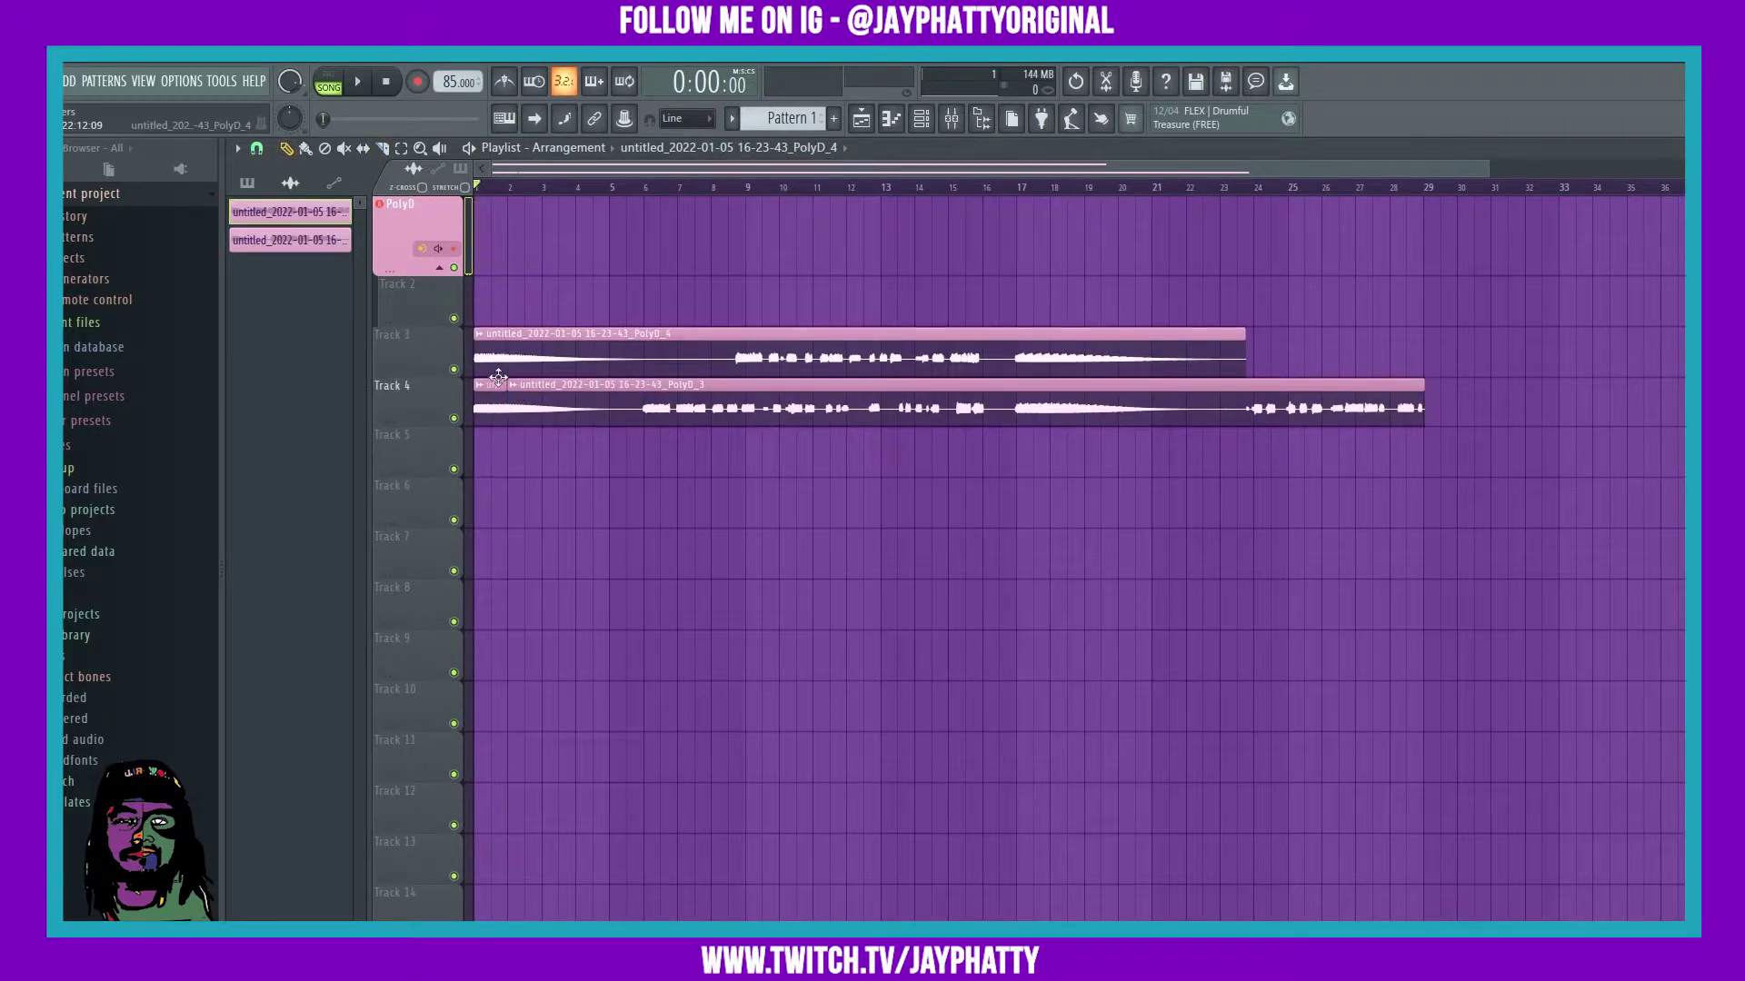
left_click(454, 266)
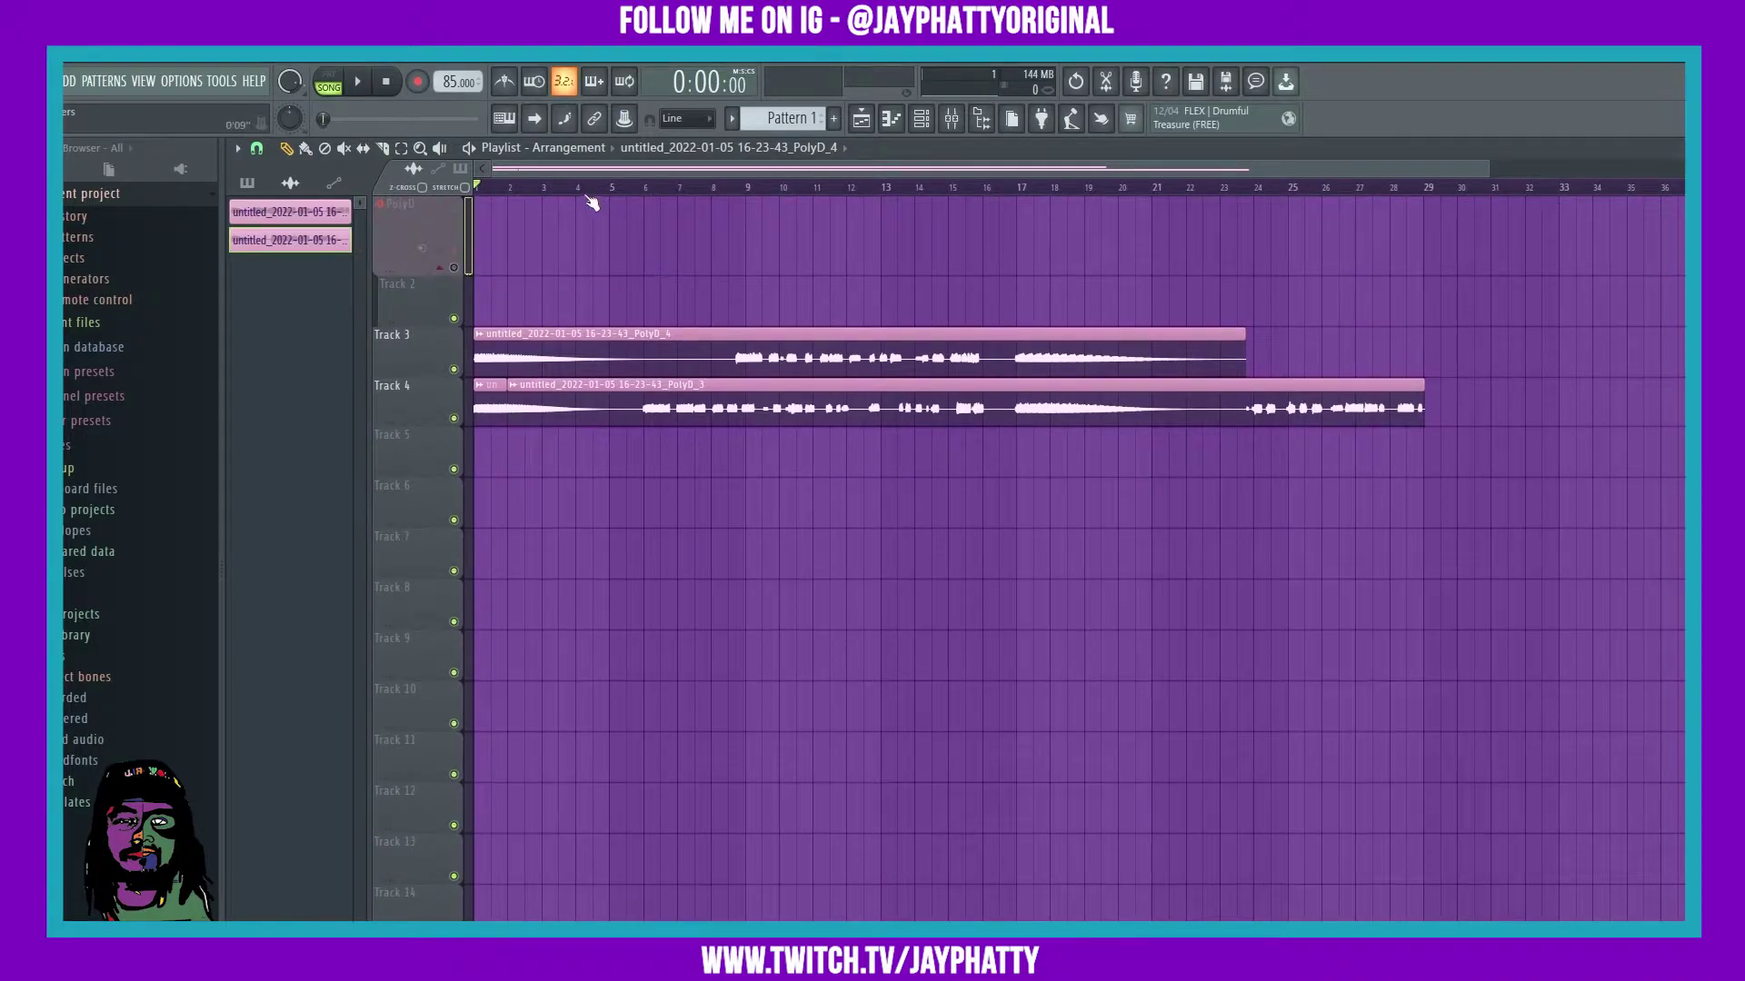
scroll(592, 186, "up", 2)
left_click_drag(590, 184, 562, 184)
scroll(561, 184, "down", 3)
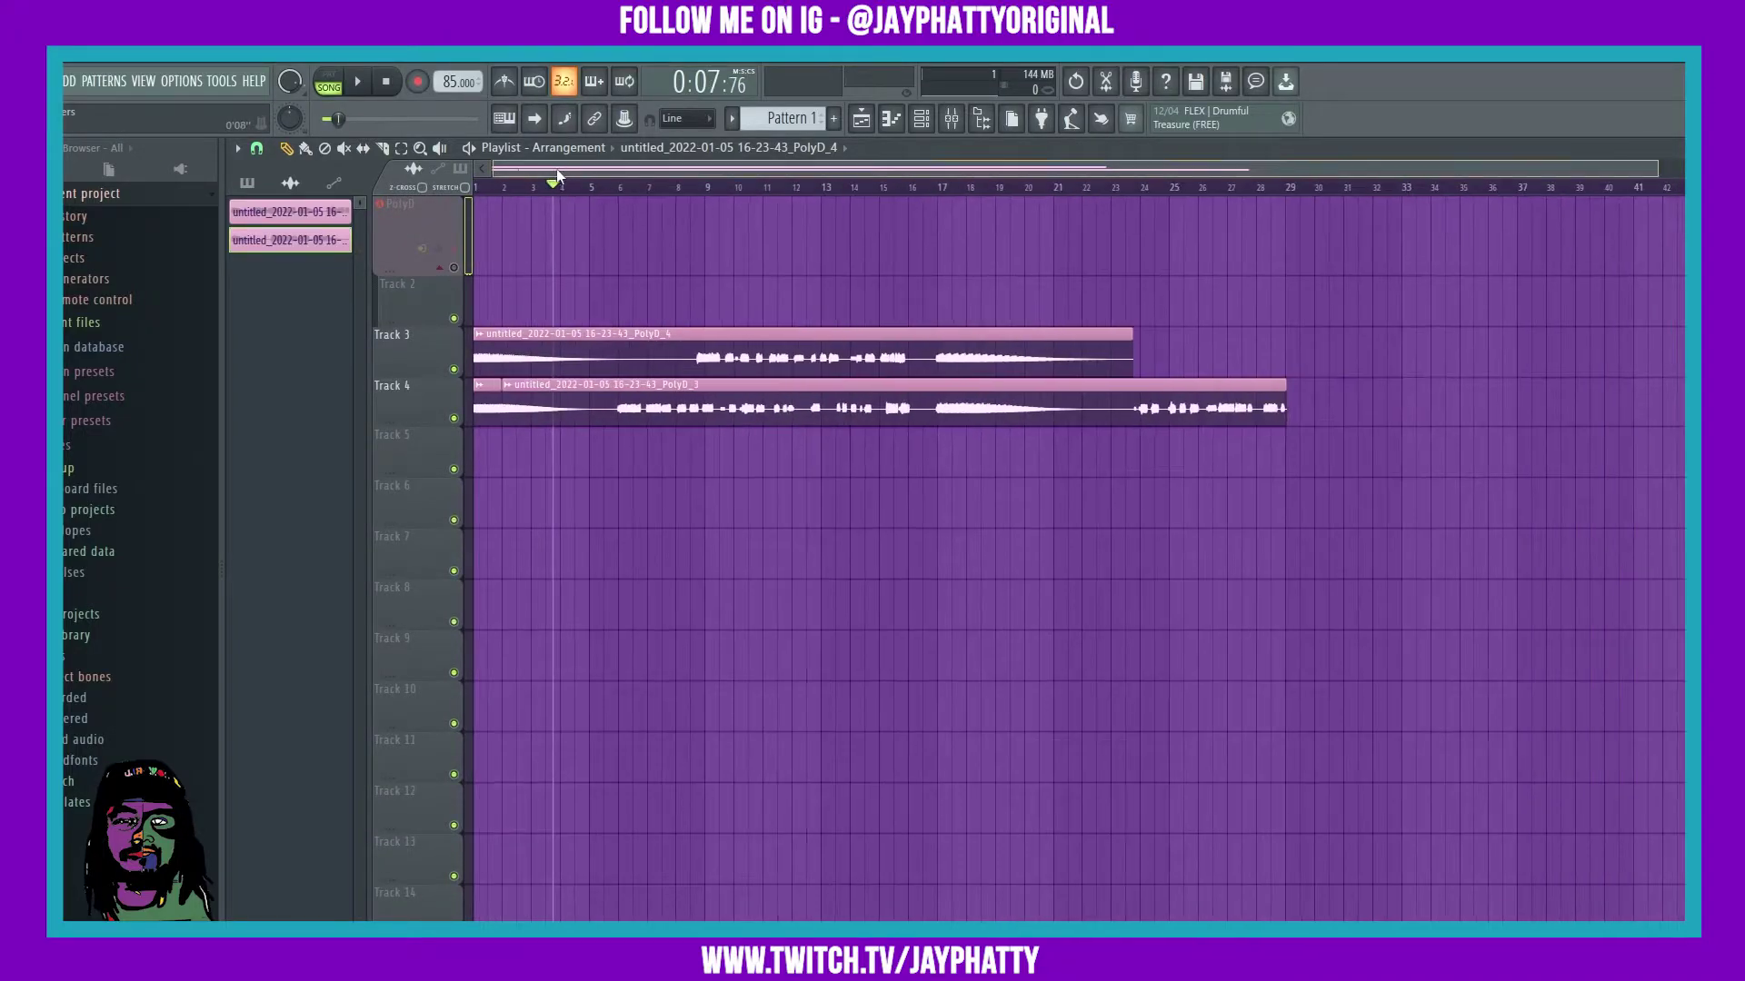
left_click(479, 188)
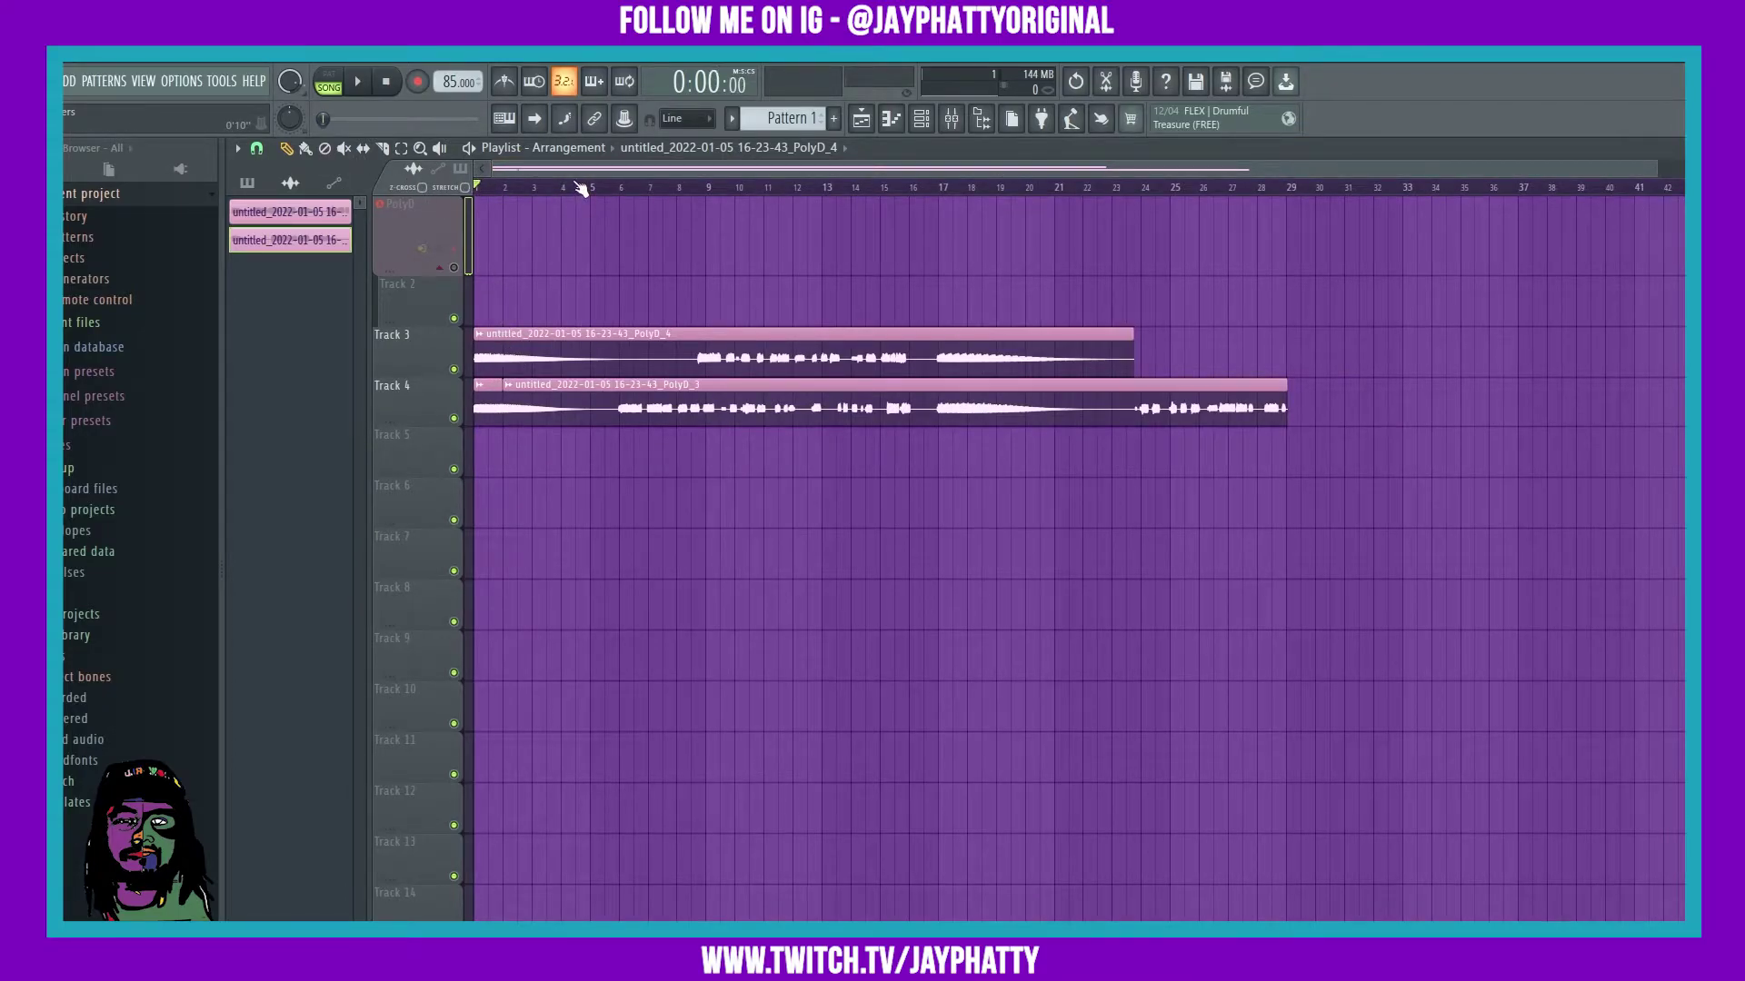
Turn the typing keyboard to piano keyboard option on and off again
mouse_move(532, 393)
left_mouse_down()
mouse_move(562, 394)
mouse_move(531, 394)
left_mouse_up()
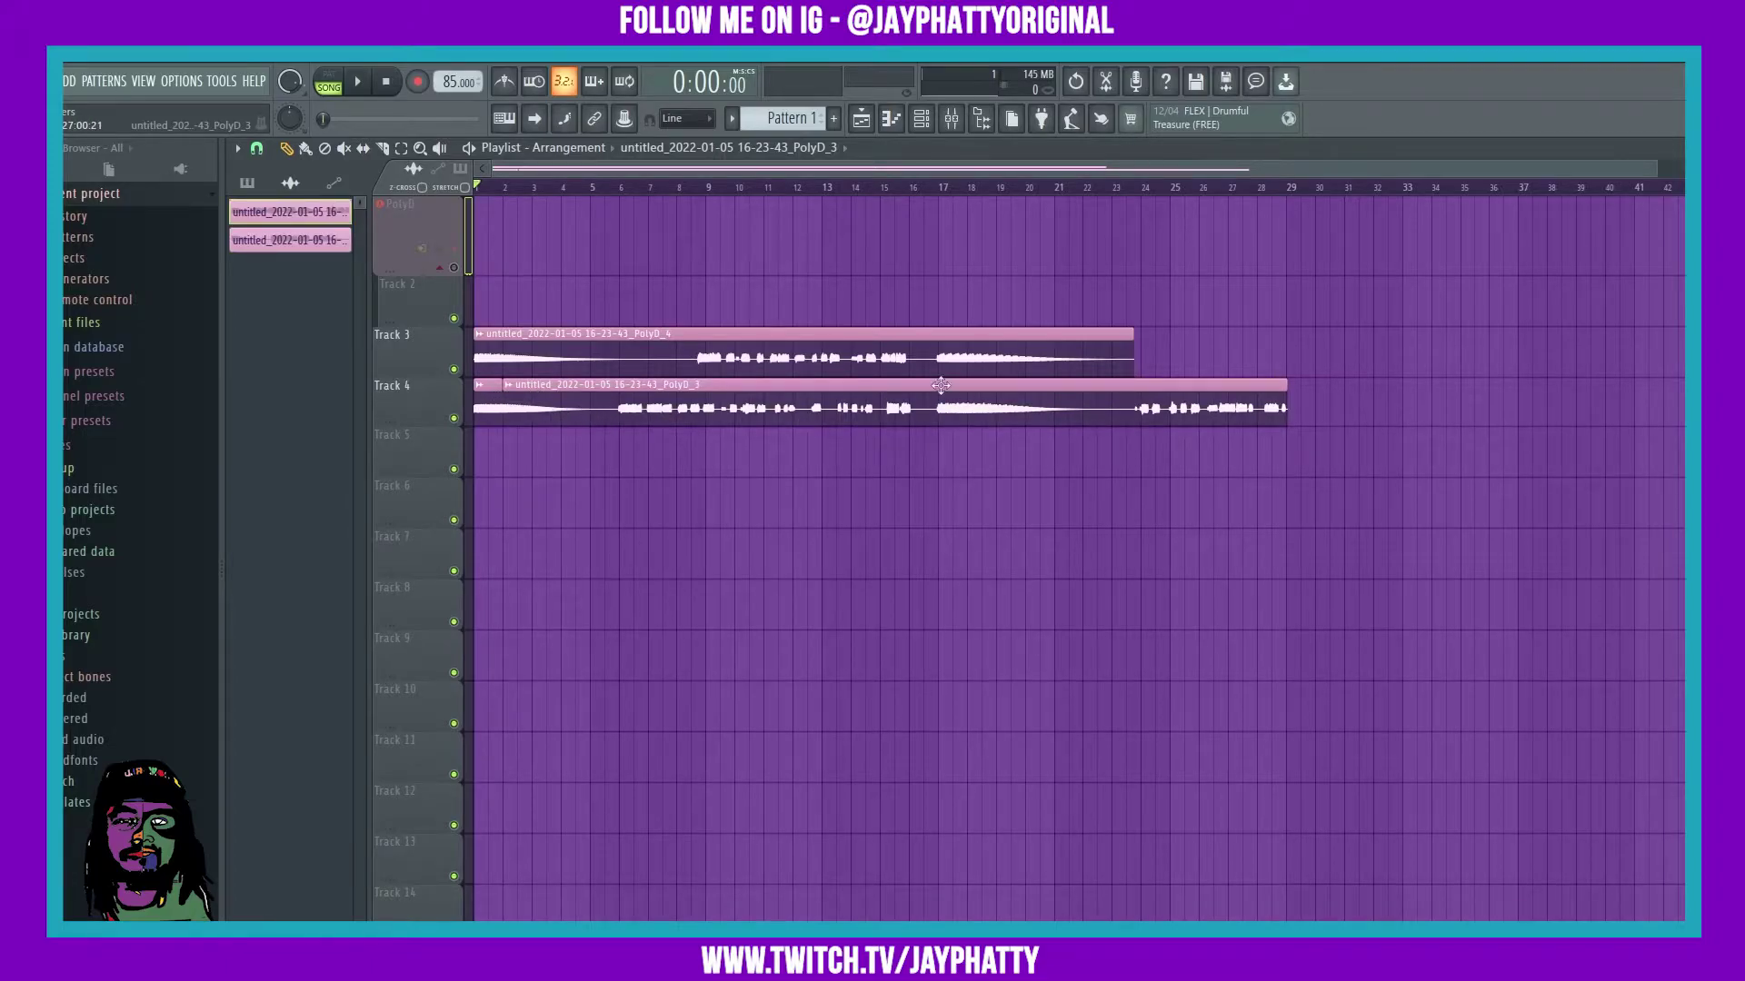
key("e")
key("p")
left_click(505, 118)
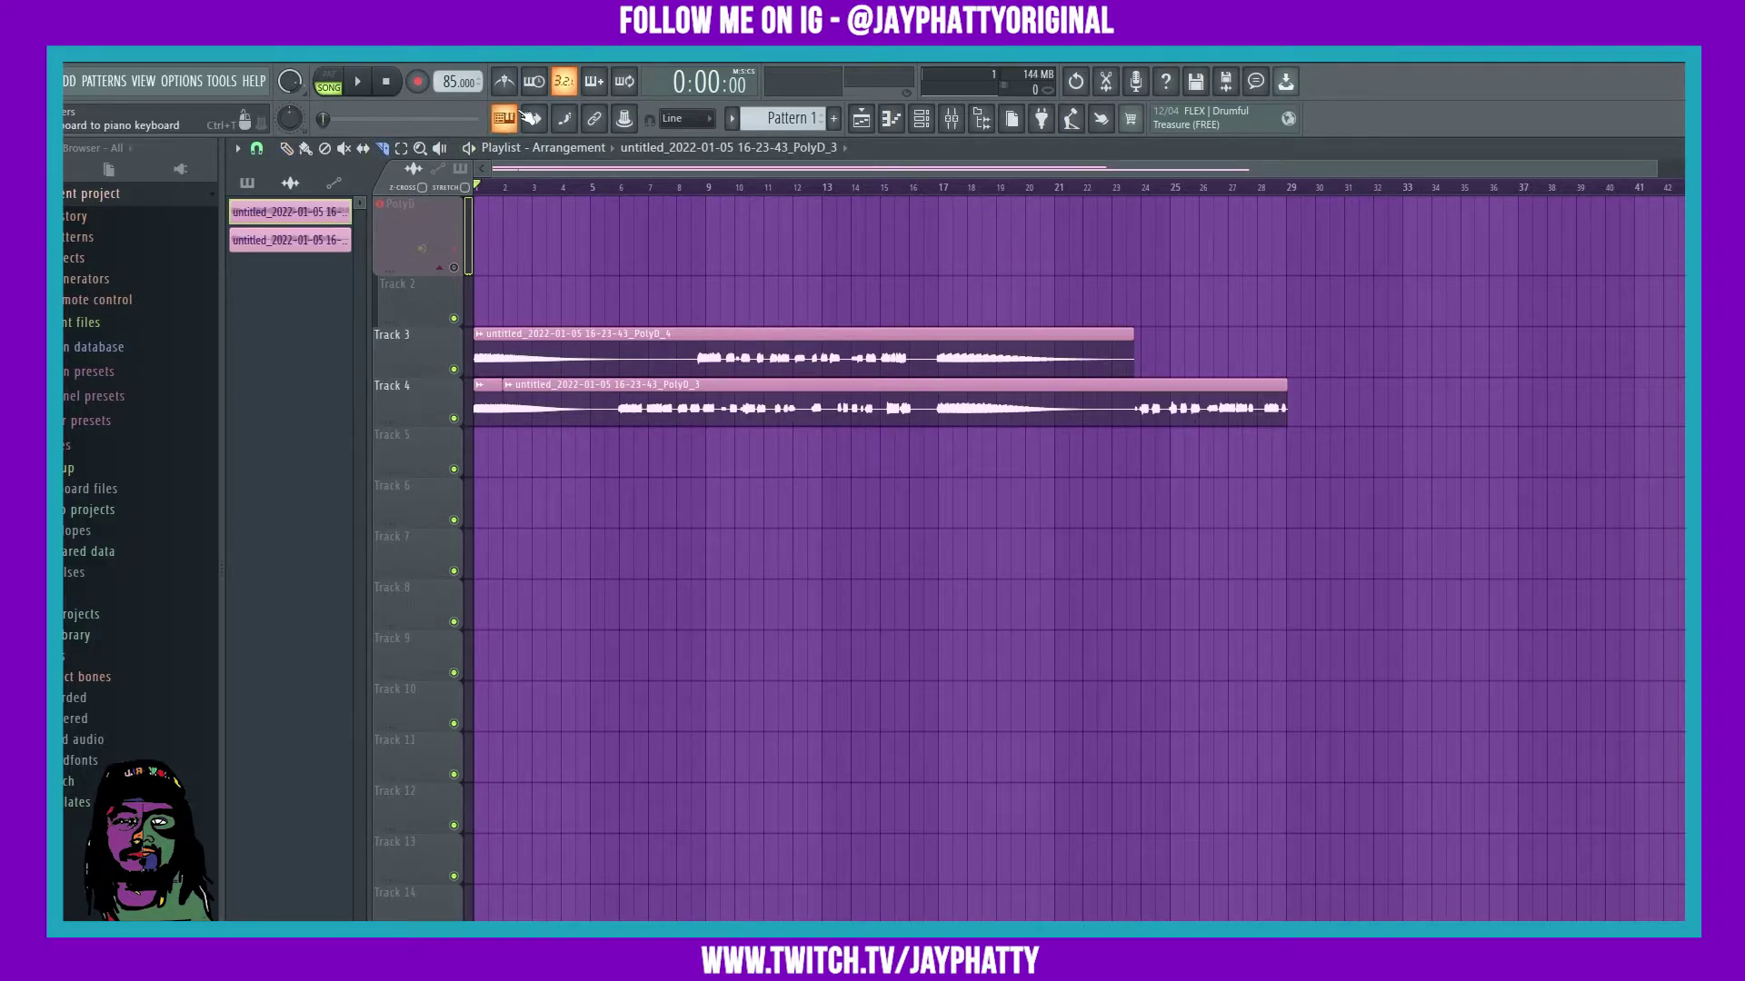
left_click(511, 116)
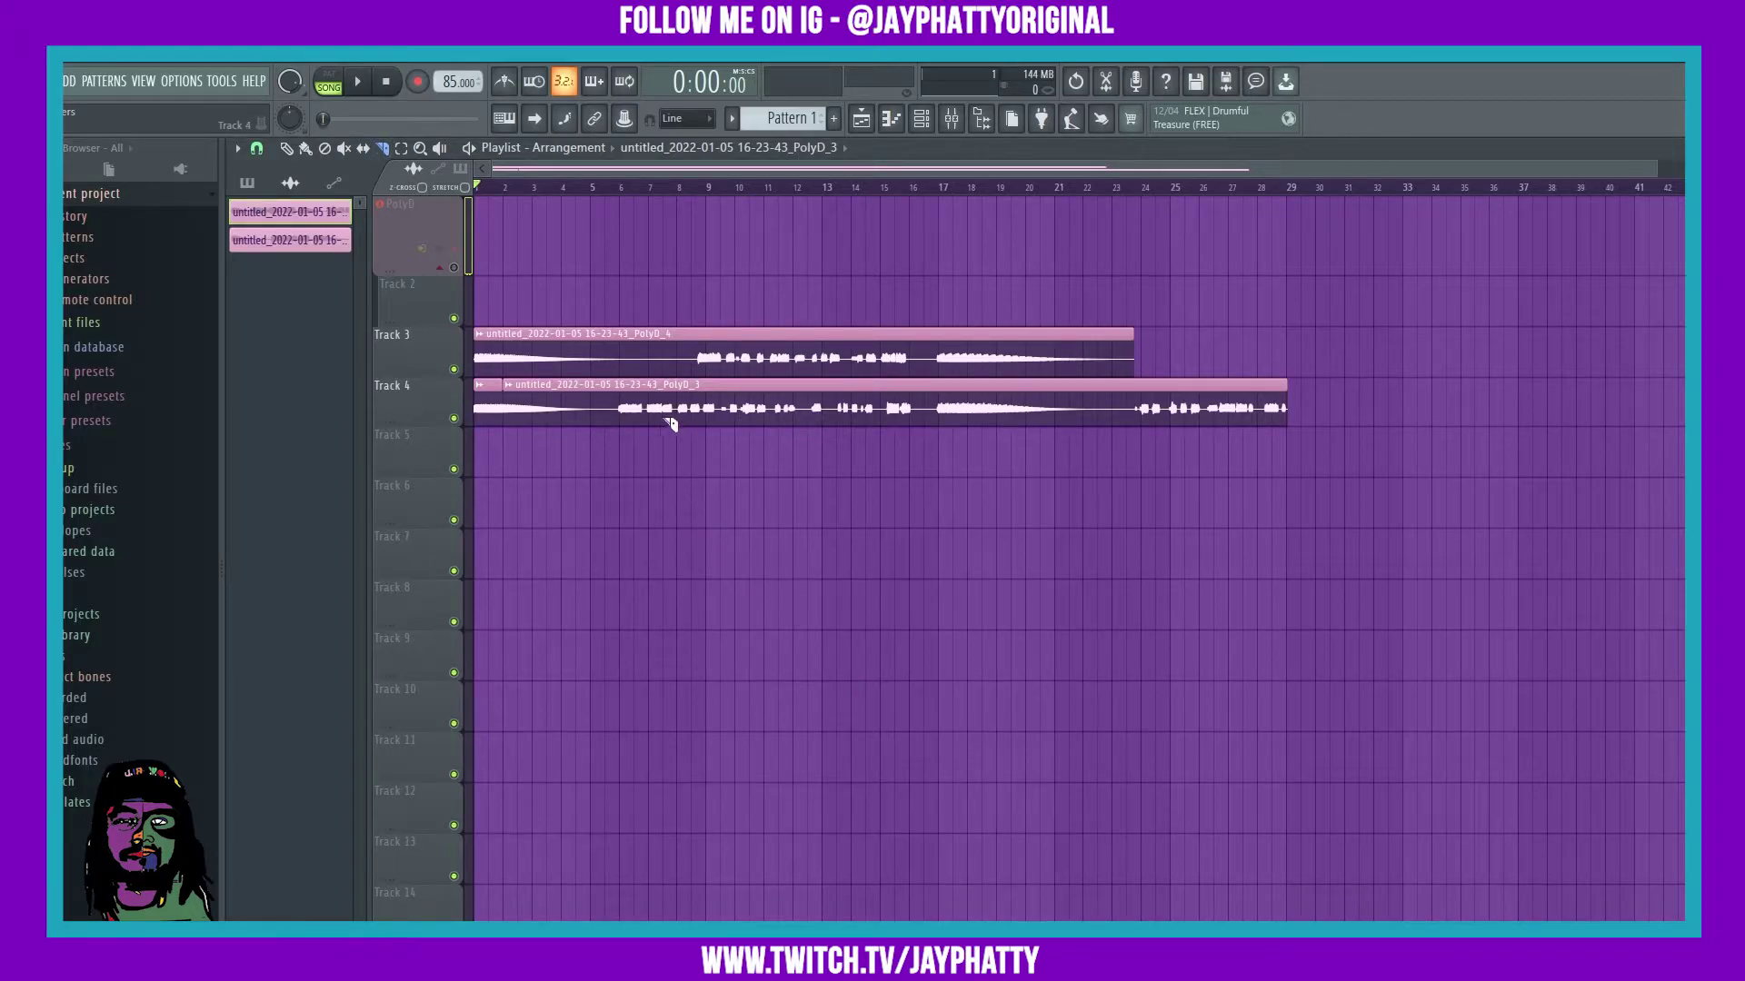
Slice the audio clips on Track 3 and Track 4 at bars 5, 17 and 23
left_click(591, 407)
left_click(592, 357)
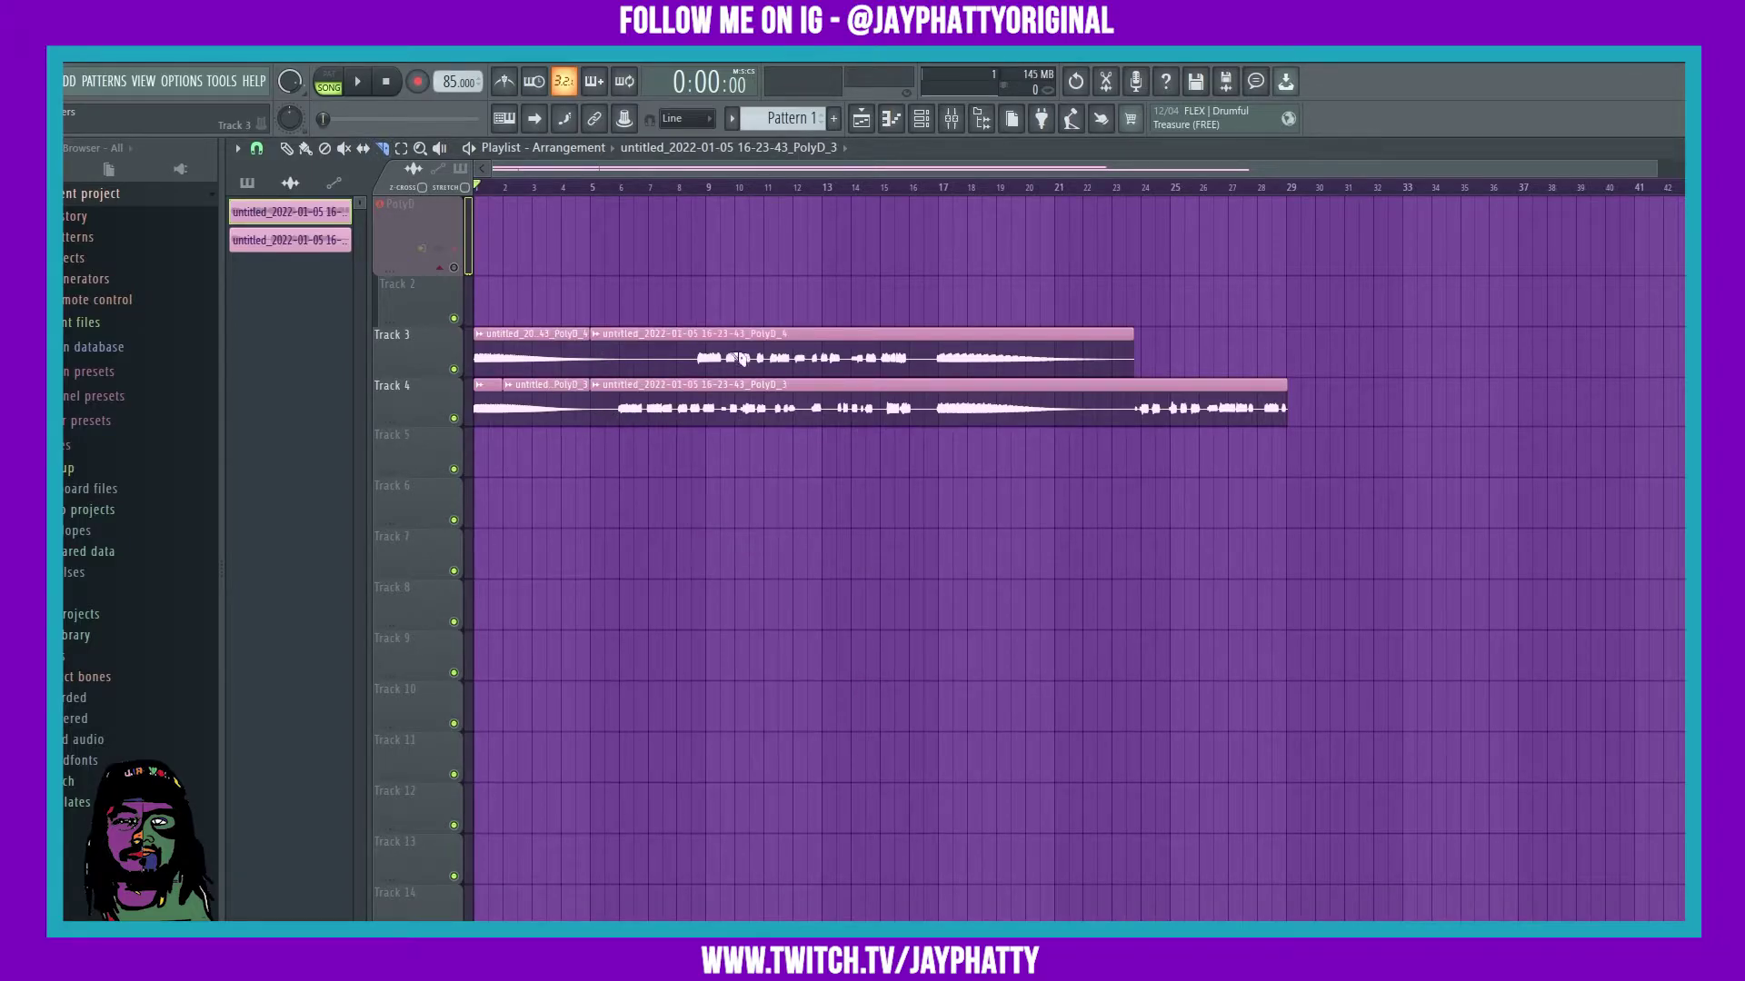
left_click(941, 347)
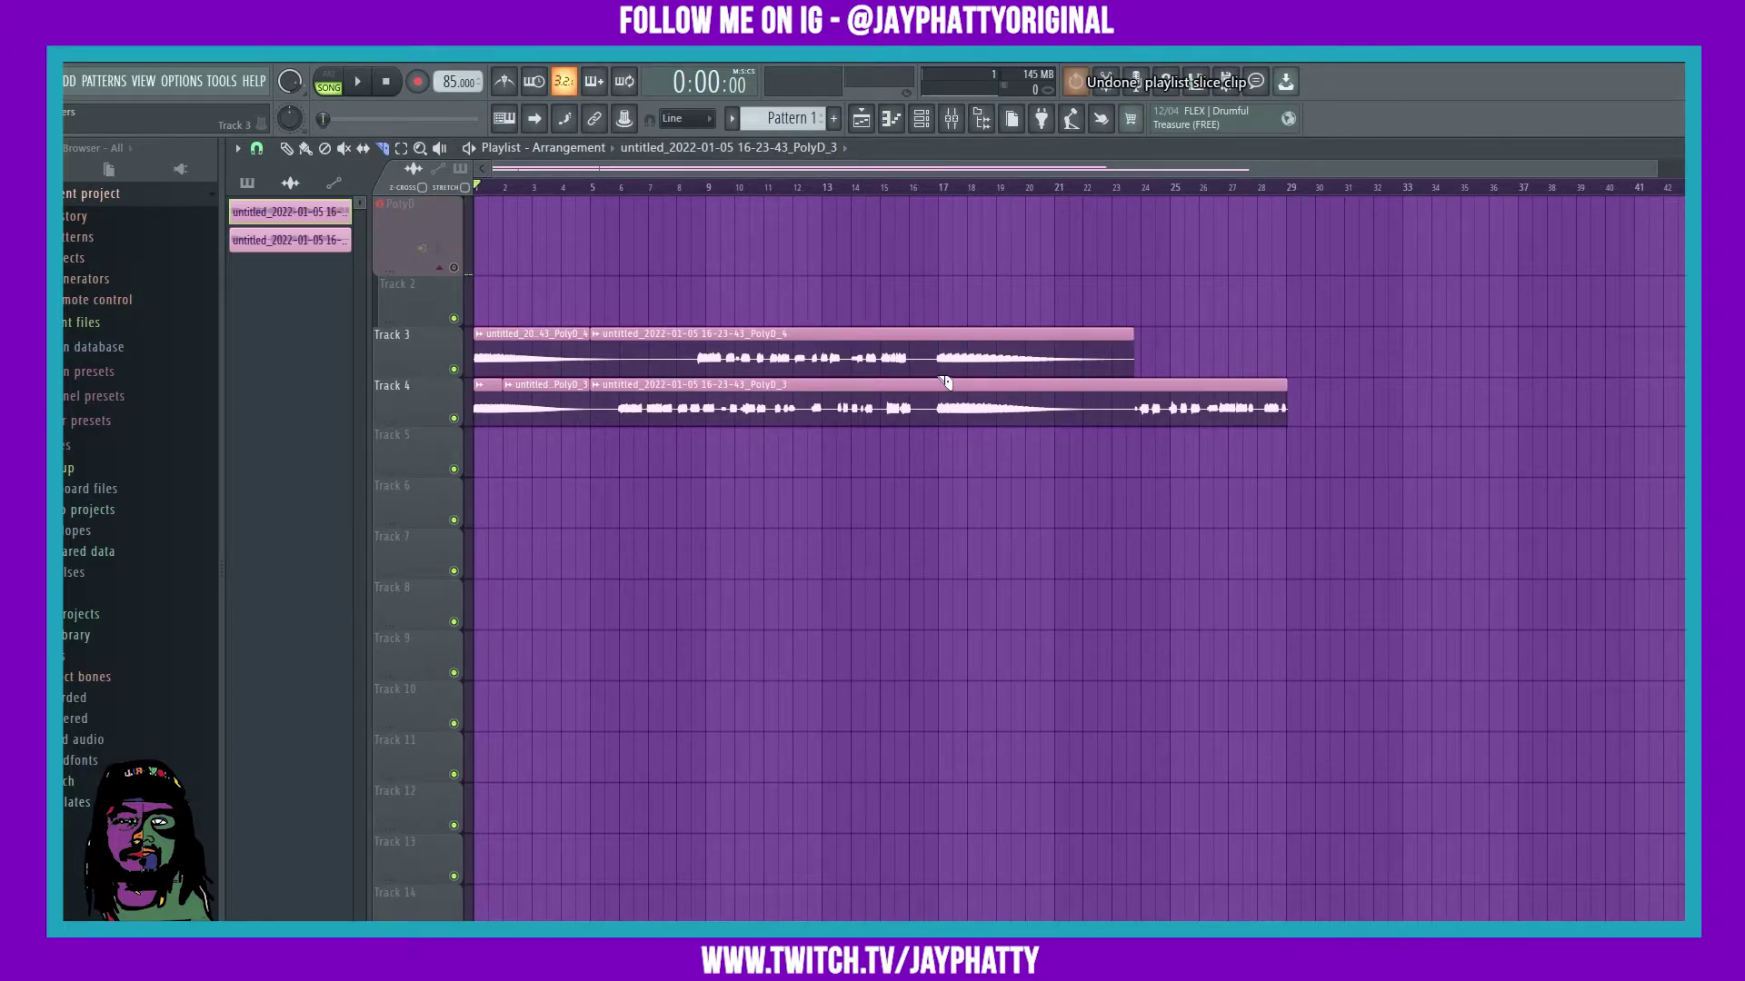
left_click(945, 406)
left_click(1123, 411)
left_click(1119, 363)
key("p")
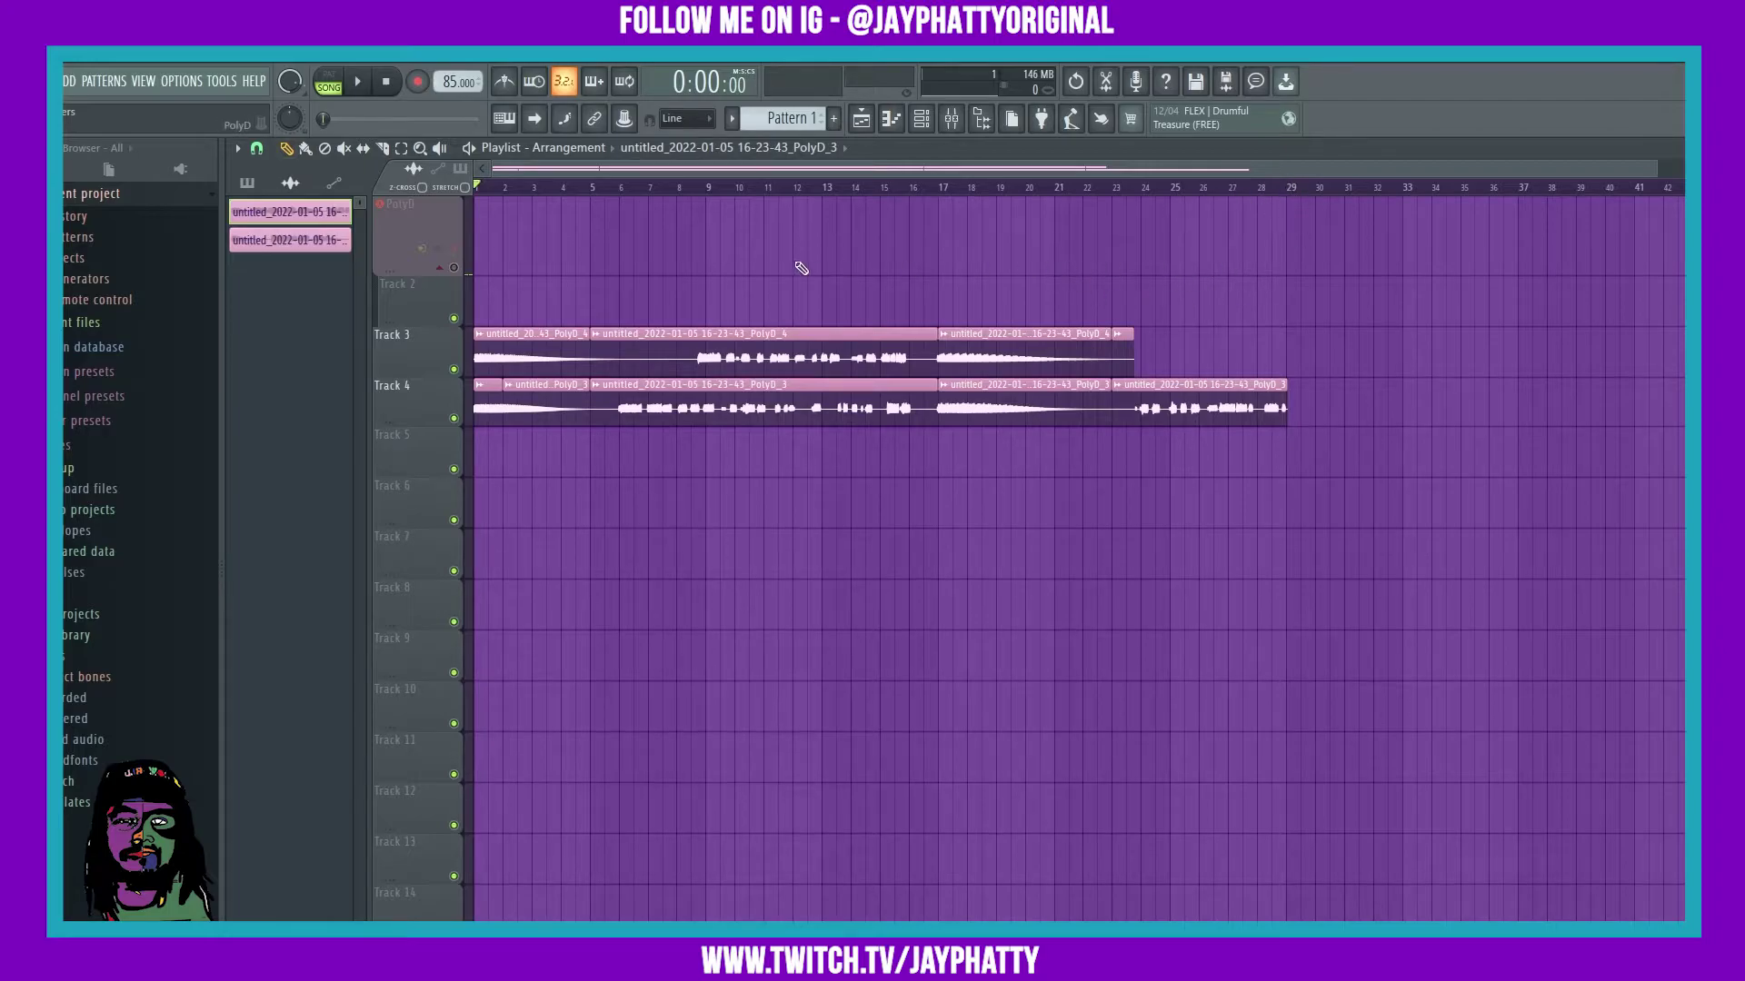
Slice the middle clip on Track 3 at bar 8
left_click(1086, 373)
key("ctrl+z")
left_click(685, 361)
key("p")
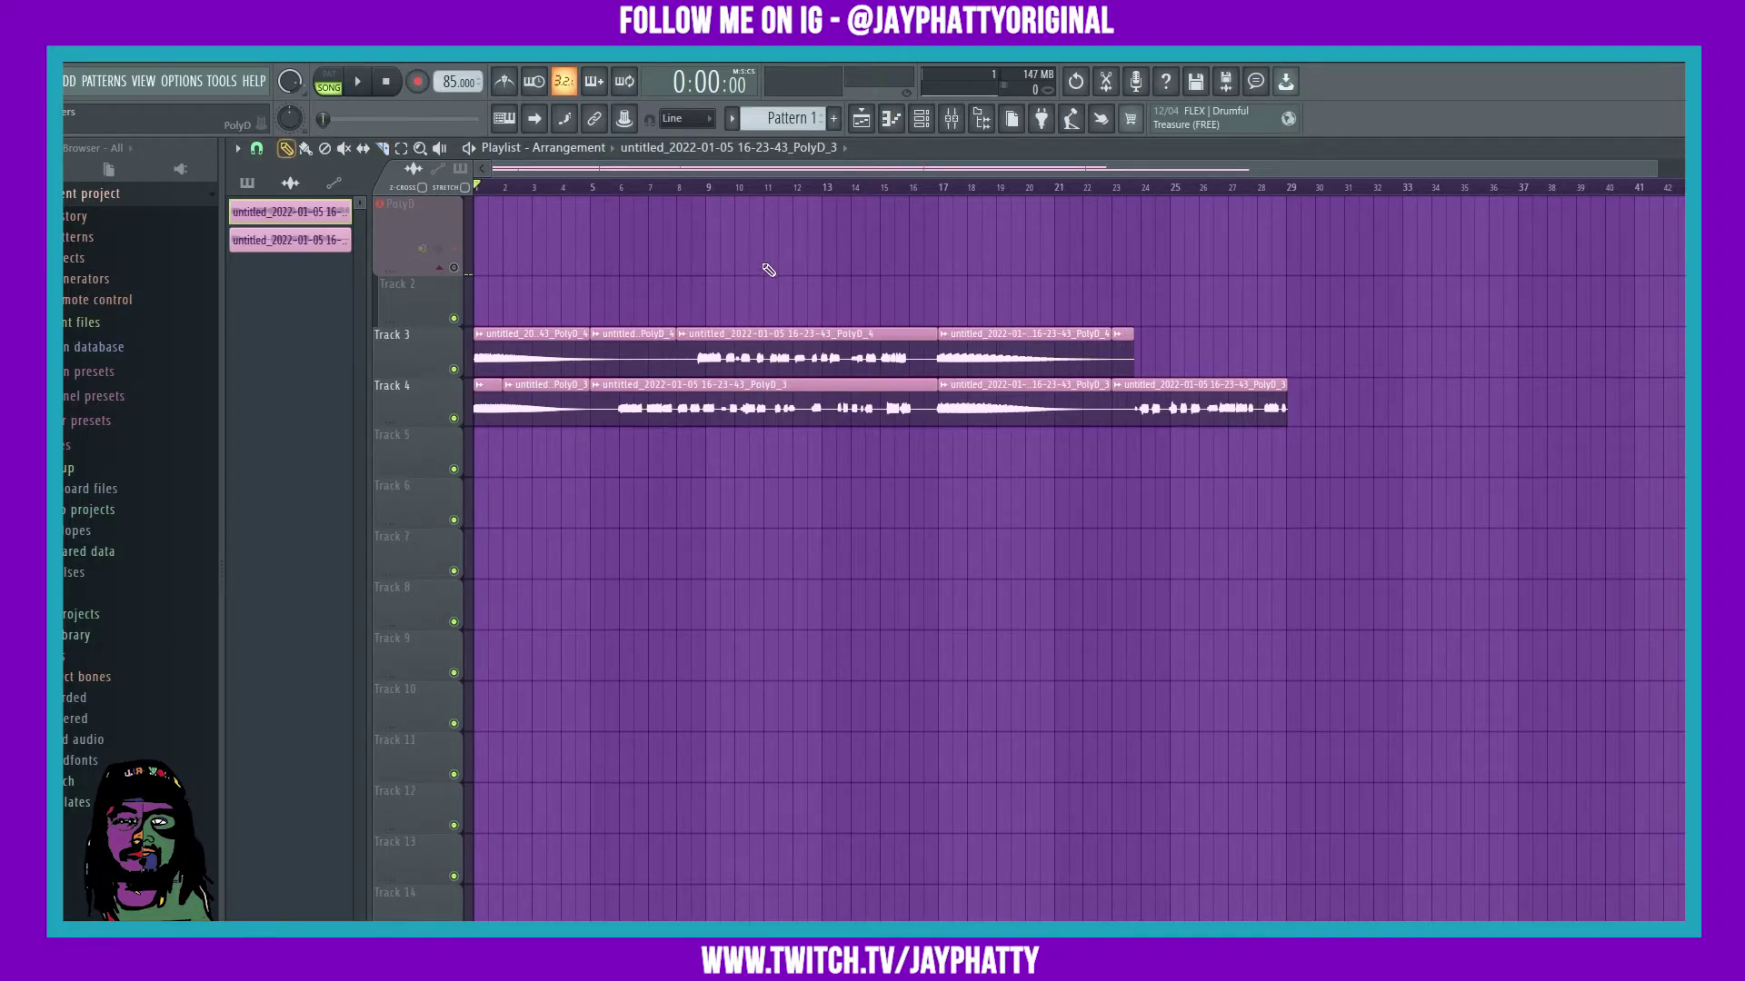
Delete the clips between bars 5 and 17 and those after bar 23 on Track 3 and Track 4
right_click(657, 338)
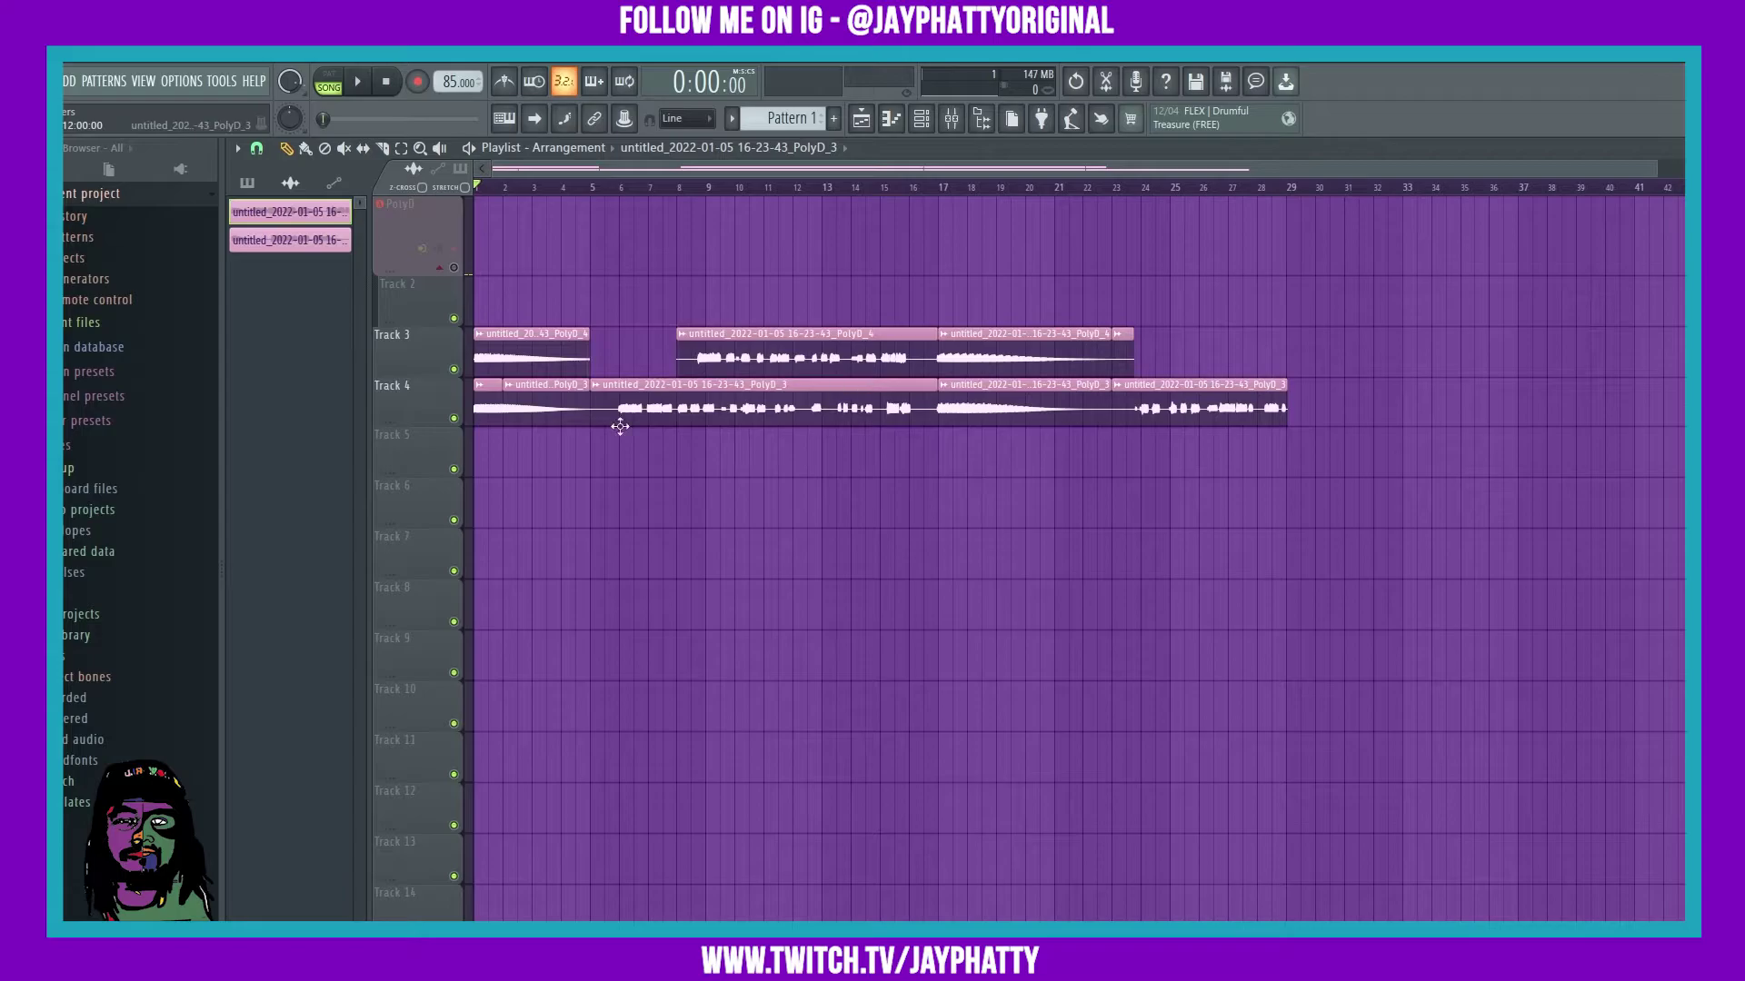
right_click(662, 413)
right_click(872, 359)
right_click(1119, 352)
right_click(1200, 407)
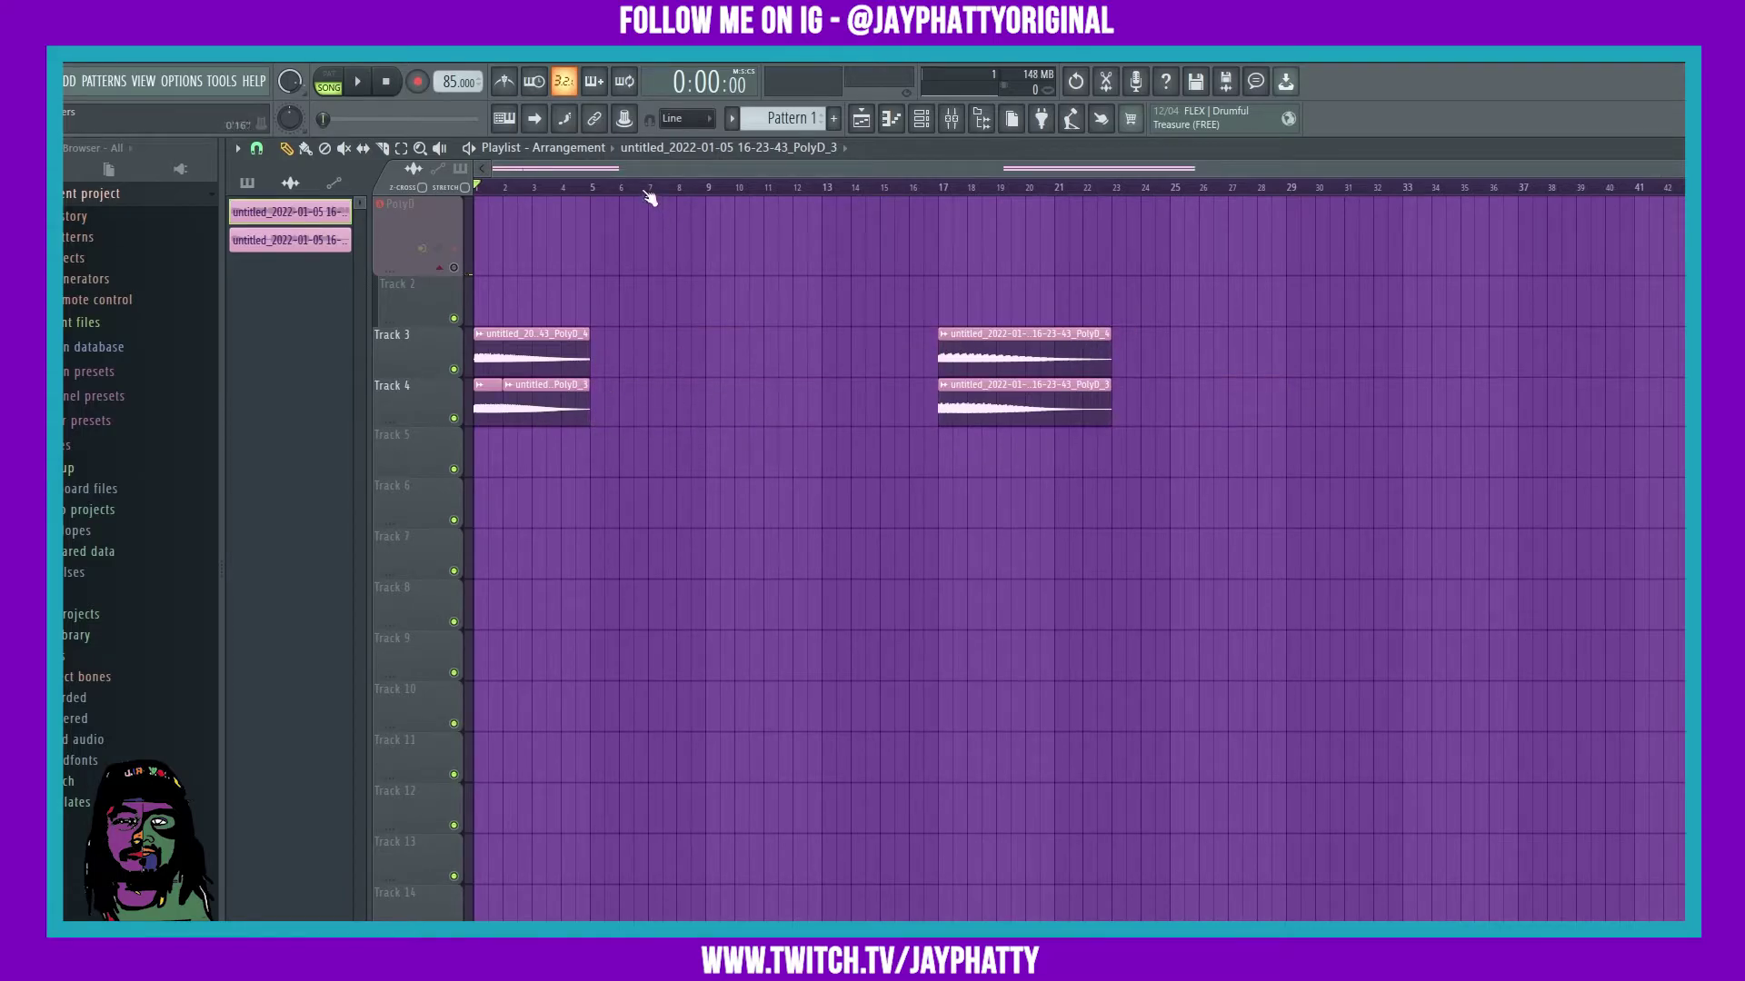
Line up all remaining clips back to back on Track 3, starting at bars 1, 5, 11 and 17, and play the beginning
scroll(643, 195, "up", 1)
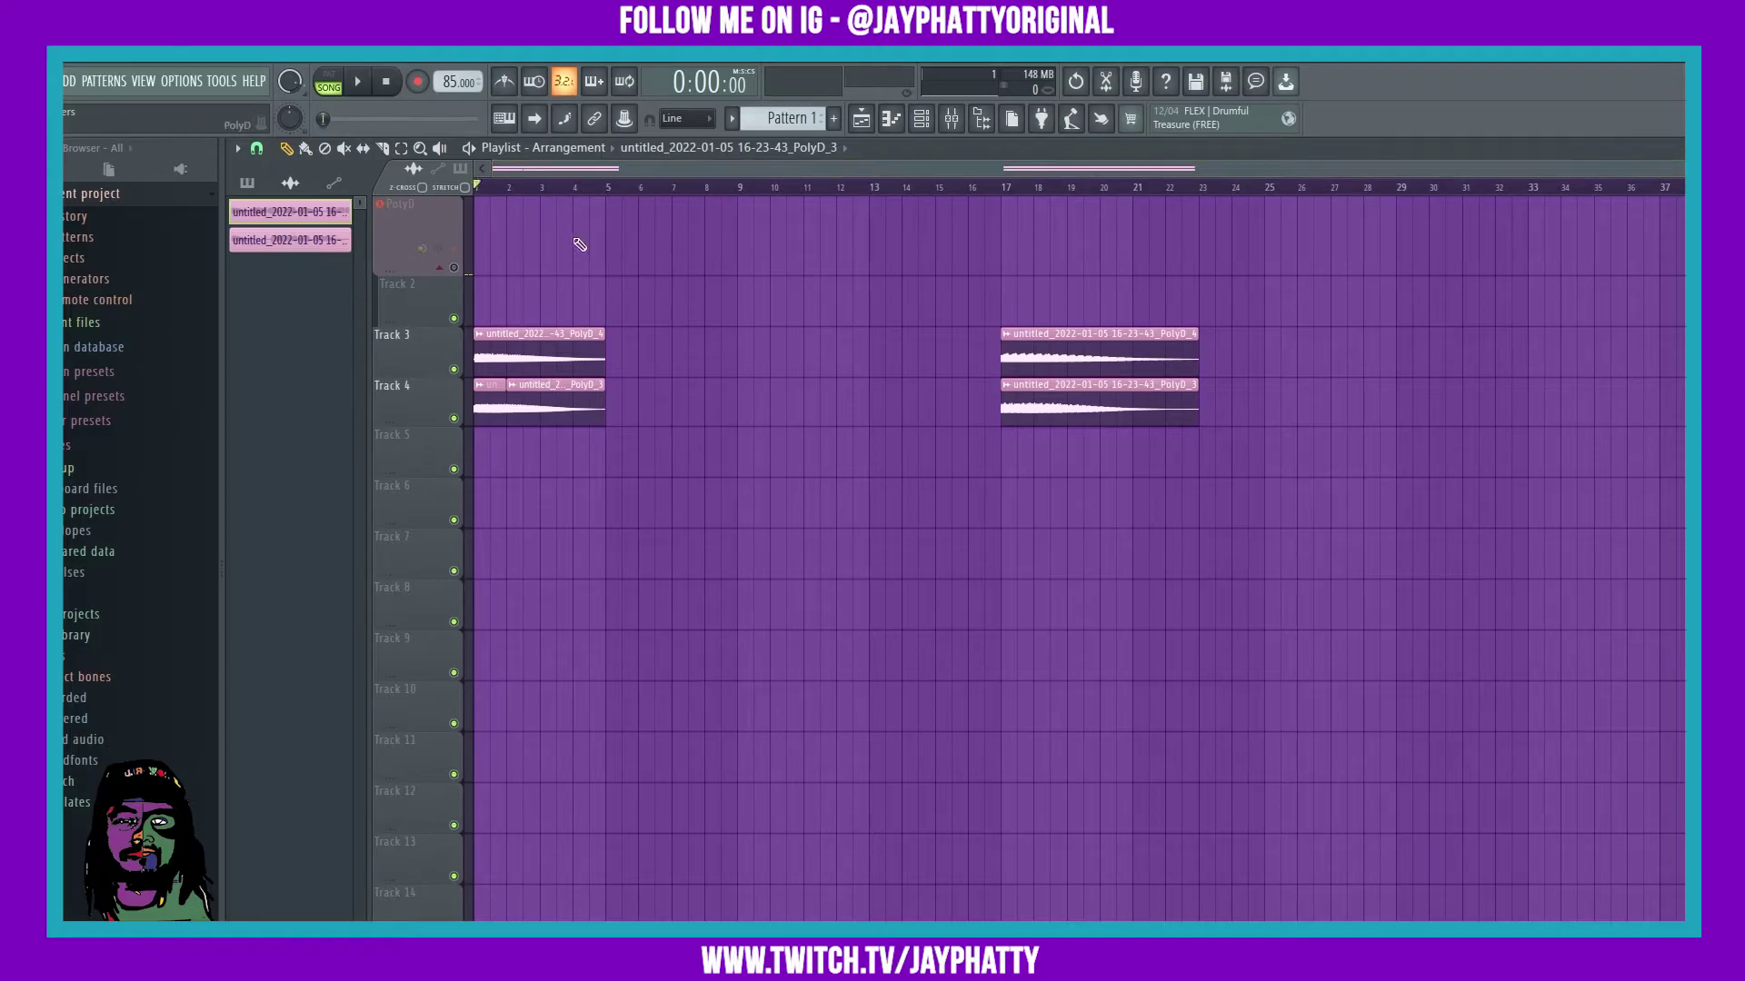
left_click_drag(1027, 368, 623, 371)
left_click_drag(1097, 474, 856, 354)
left_click_drag(727, 425, 1031, 329)
left_click(1055, 430)
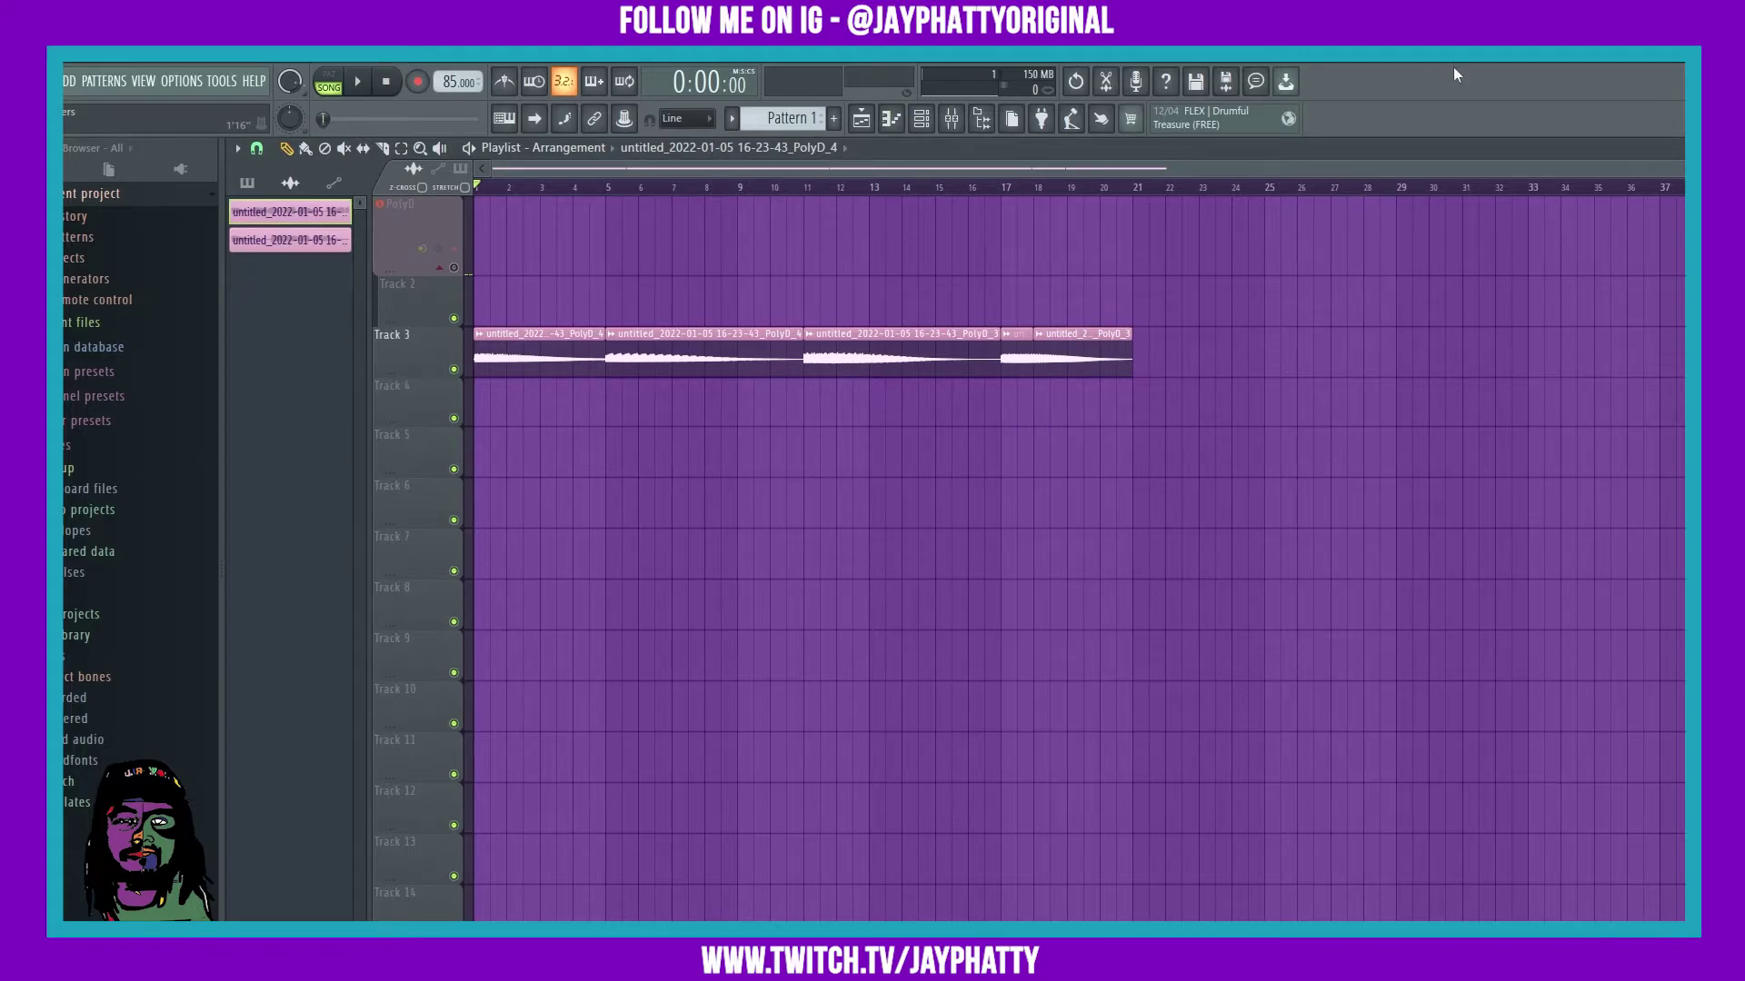
key("space")
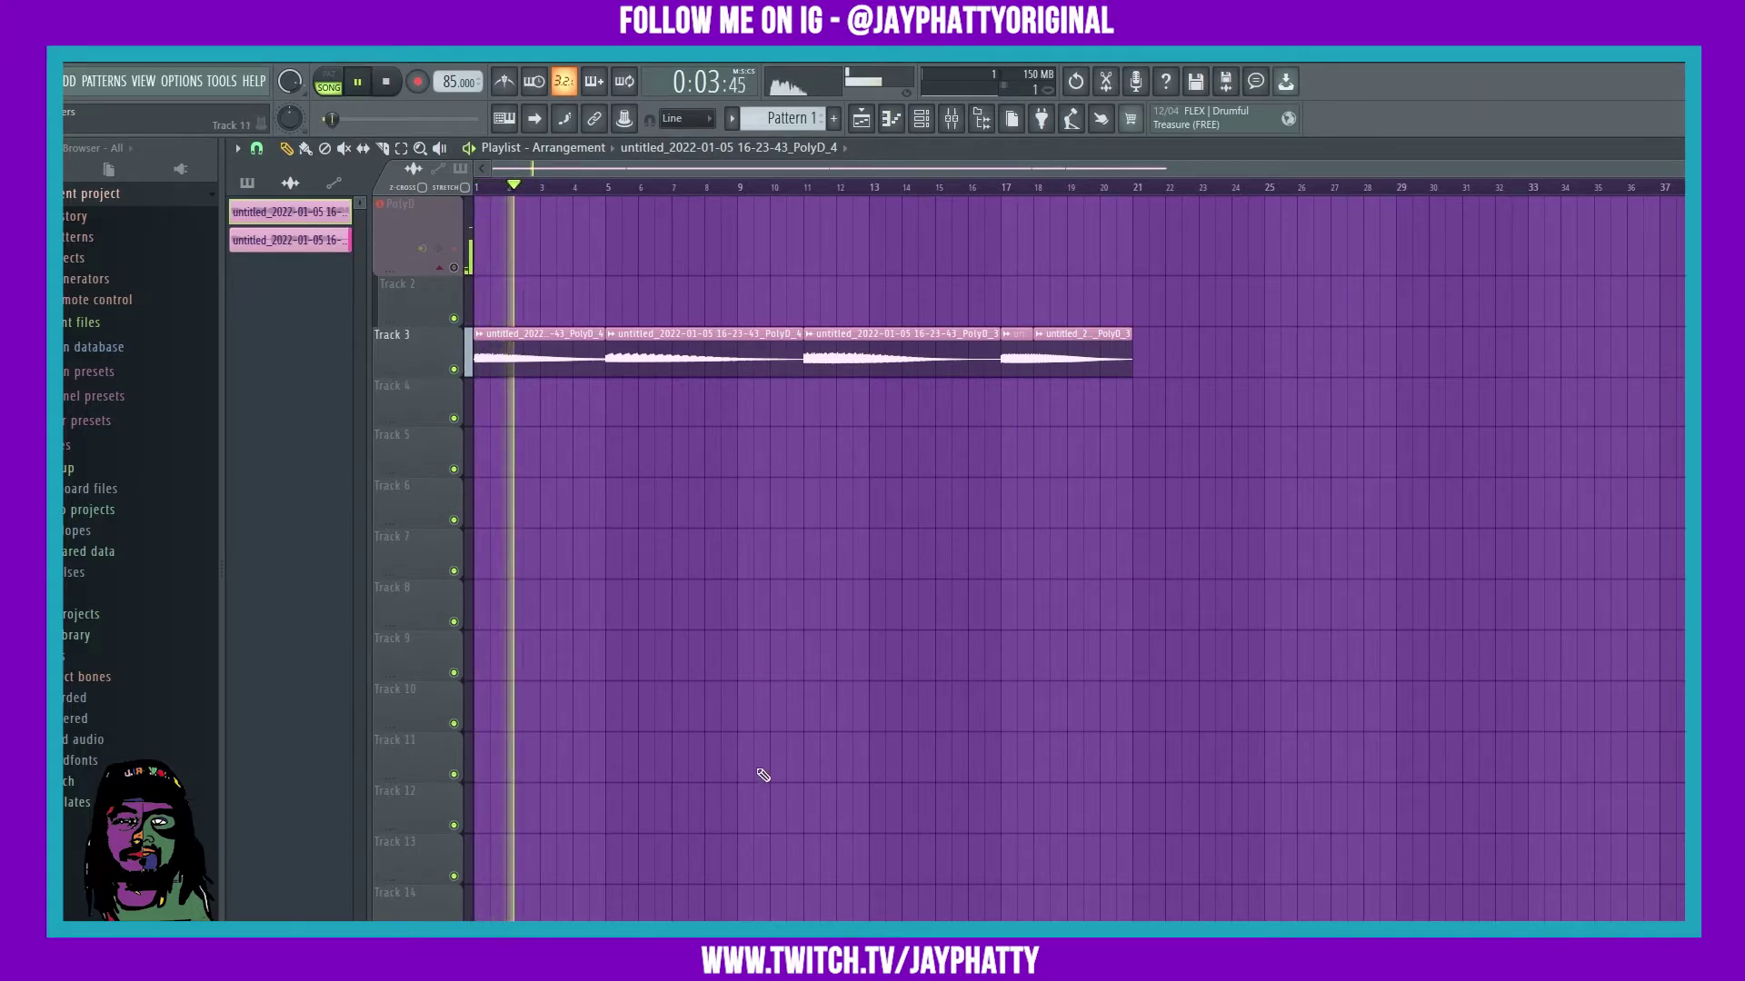
key("space")
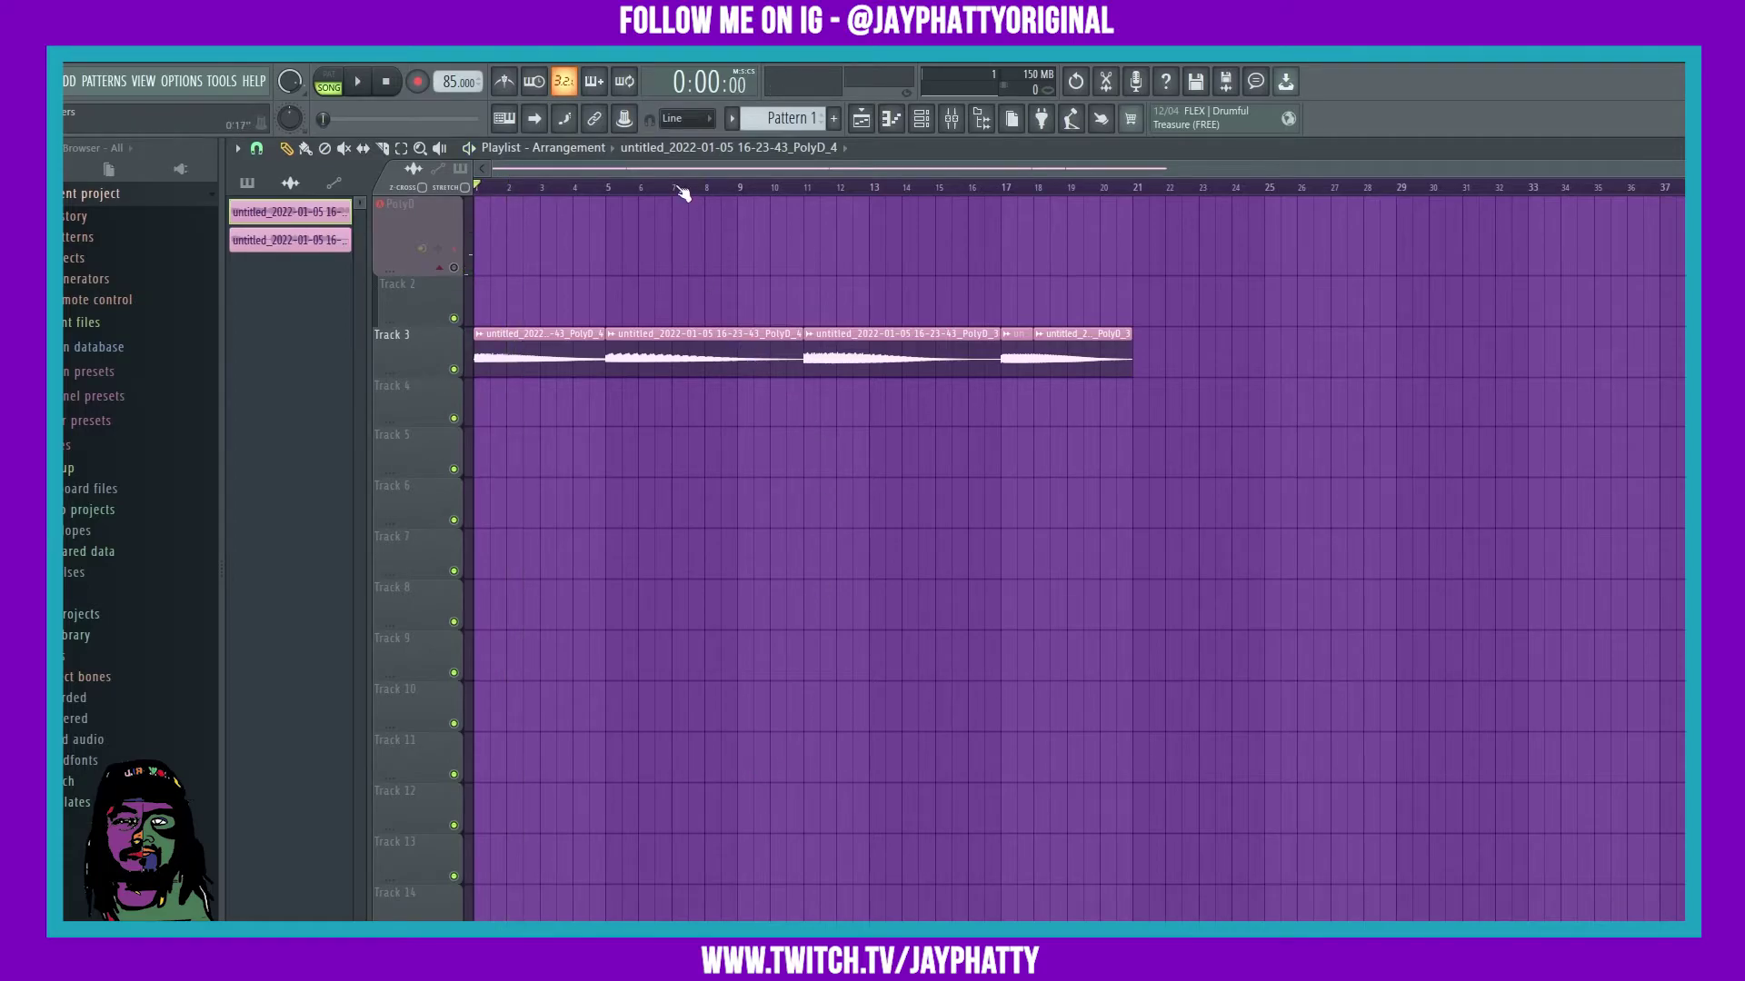
Slice the first clip on Track 3 at bar 2 and shift the split to halfway through bar 2
scroll(682, 191, "up", 2)
scroll(616, 173, "up", 3)
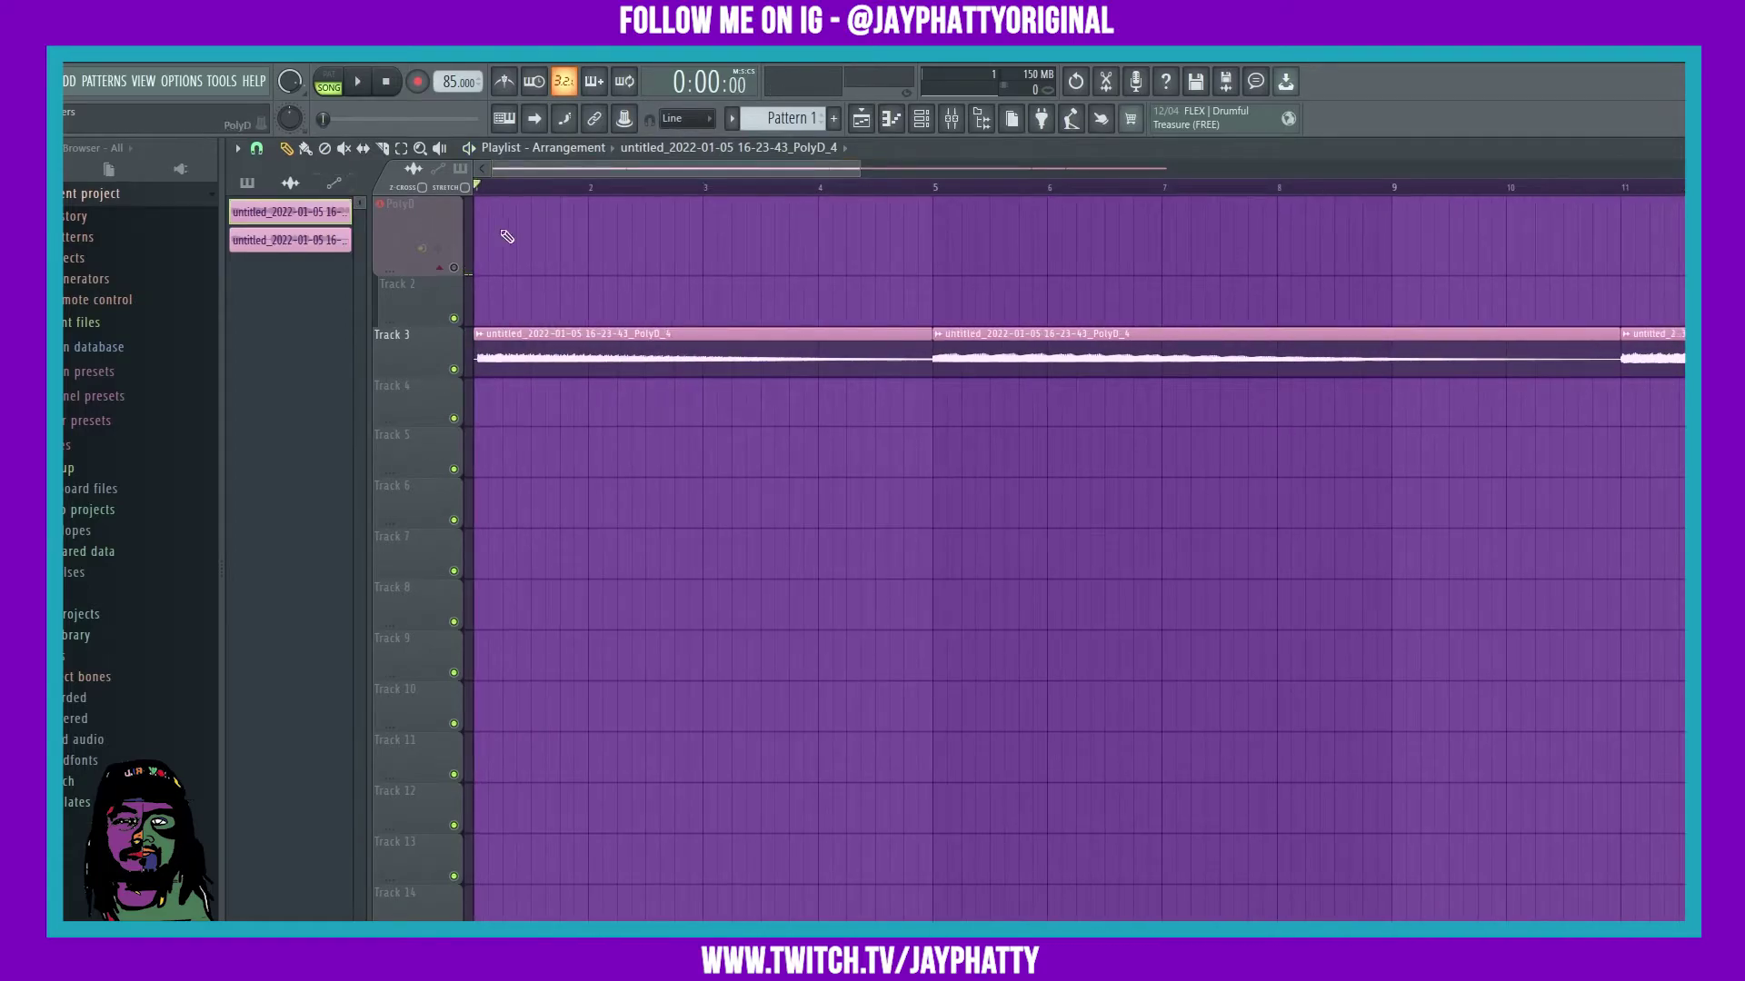
left_click(596, 370)
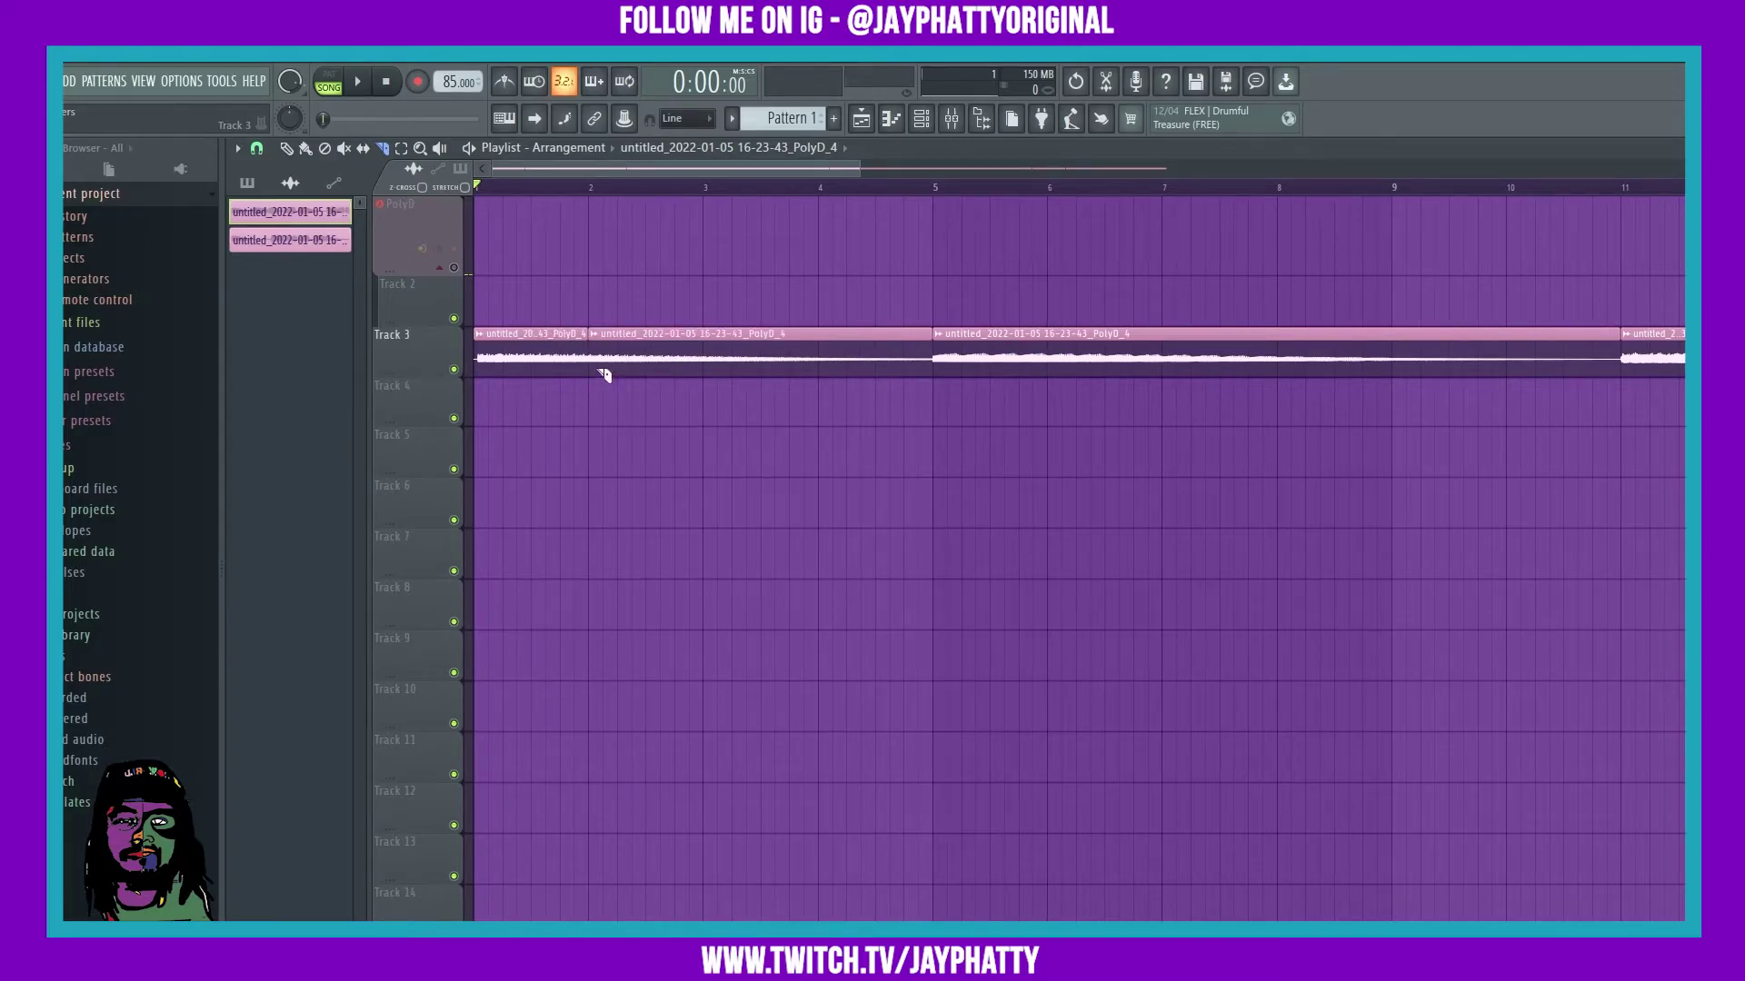
key("p")
left_click_drag(593, 344, 651, 349)
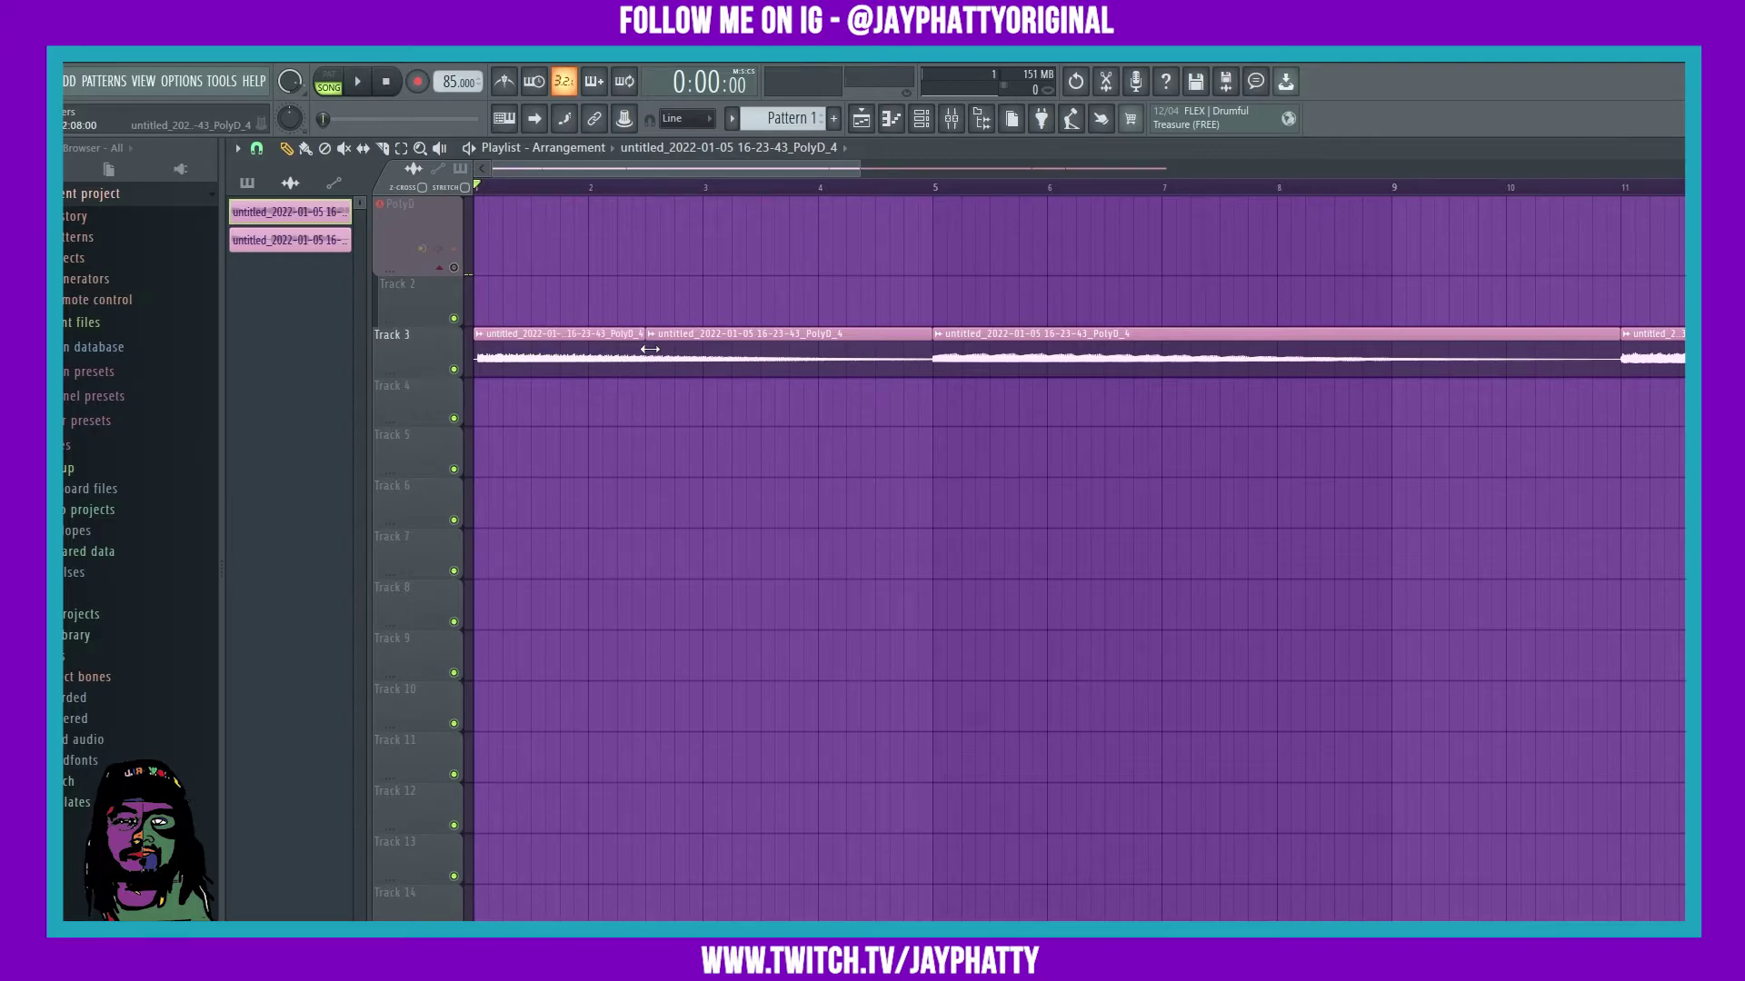
Set the PolyD_4 audio clip's declicking mode to Transient (bleeding) and close its settings
double_click(625, 353)
left_click(531, 527)
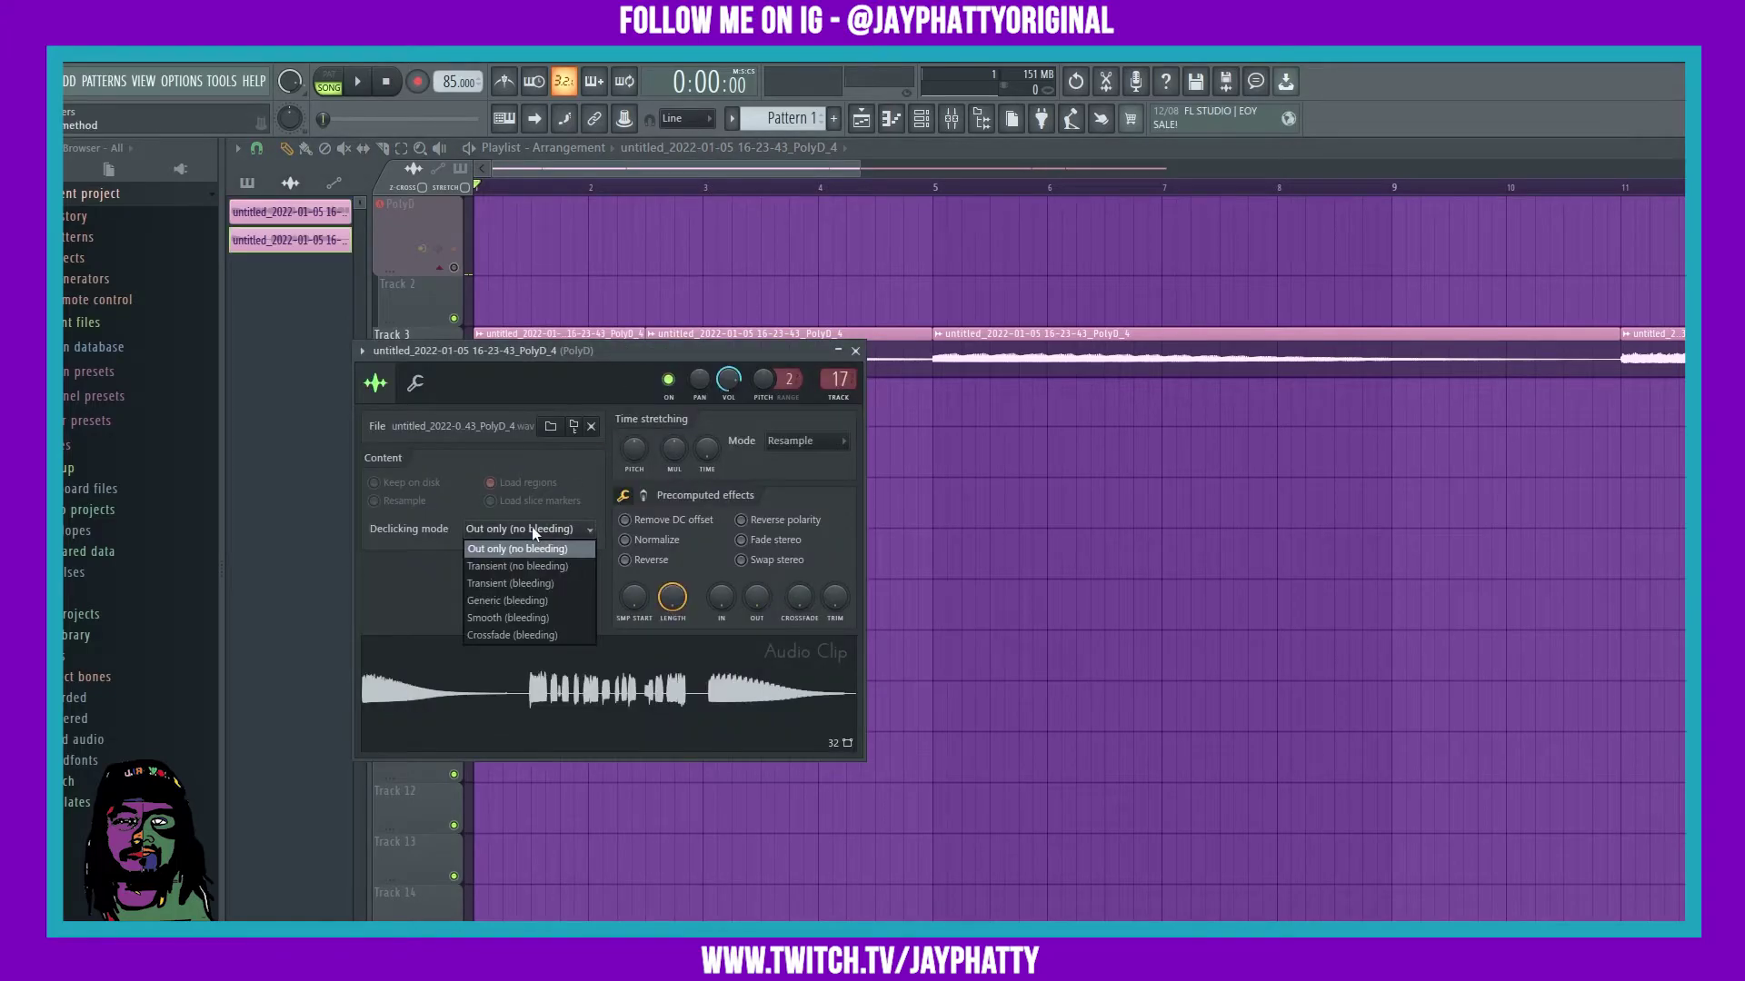
left_click(537, 587)
left_click(855, 350)
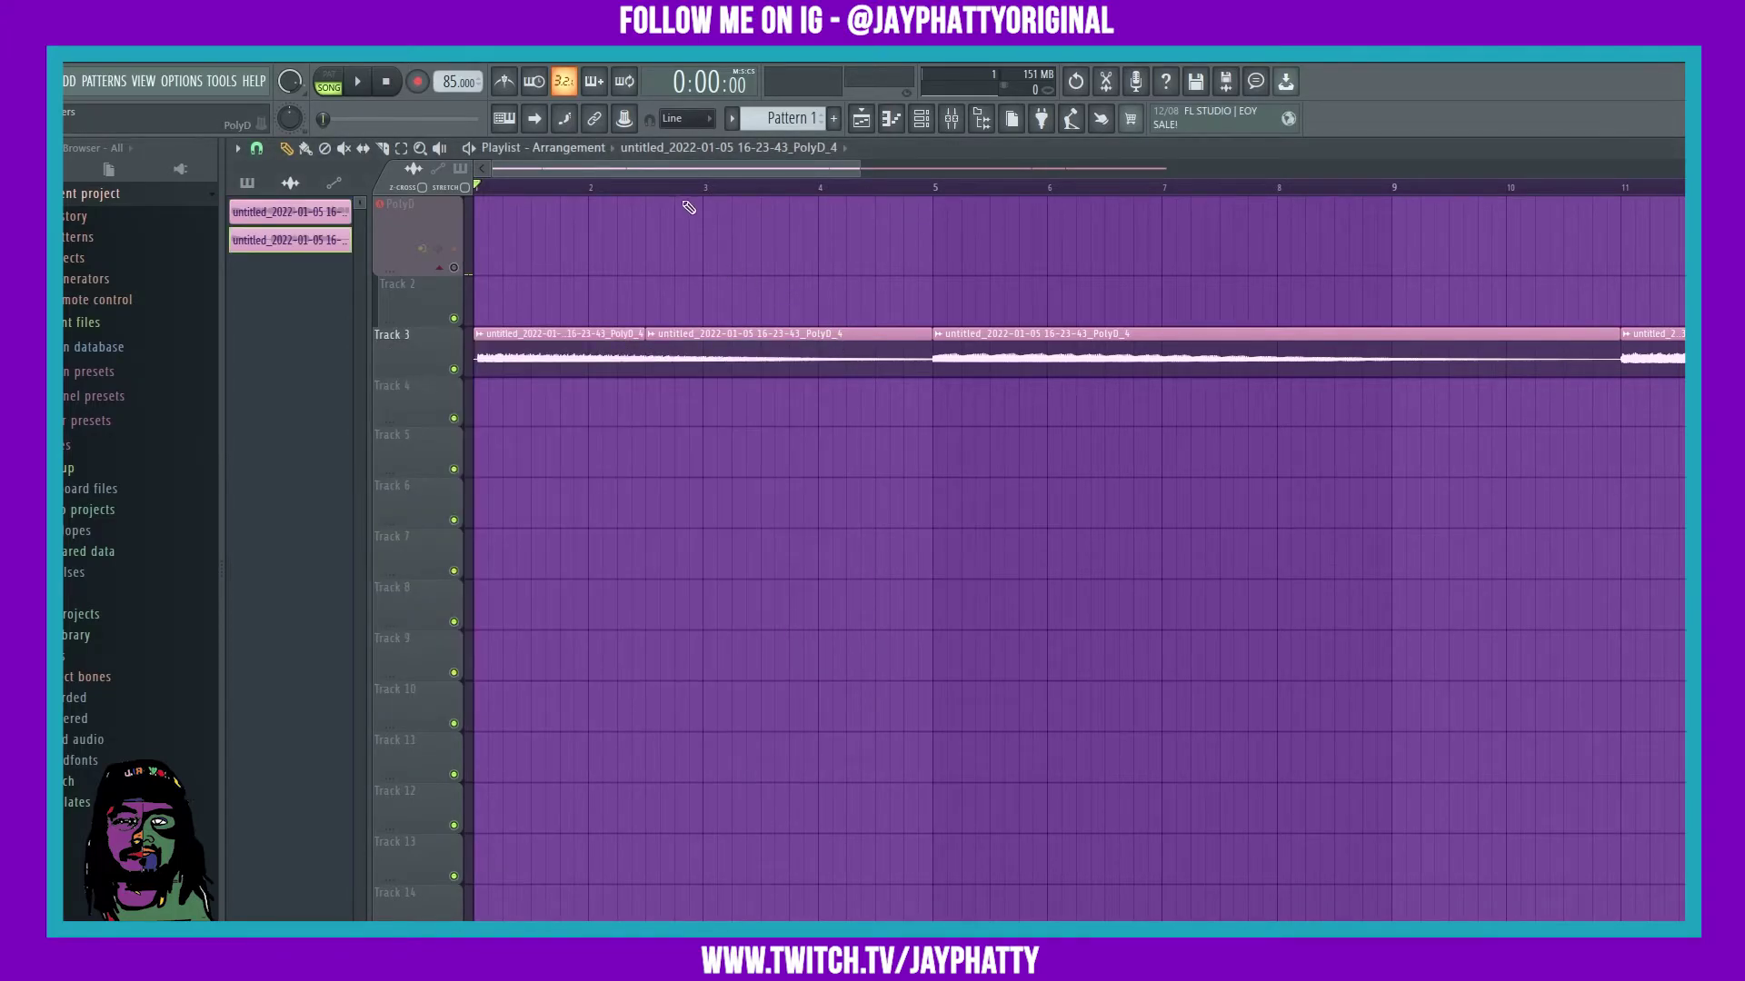
Trim the second clip on Track 3 to end at bar 3 and move the following clip up against it
scroll(677, 206, "up", 5)
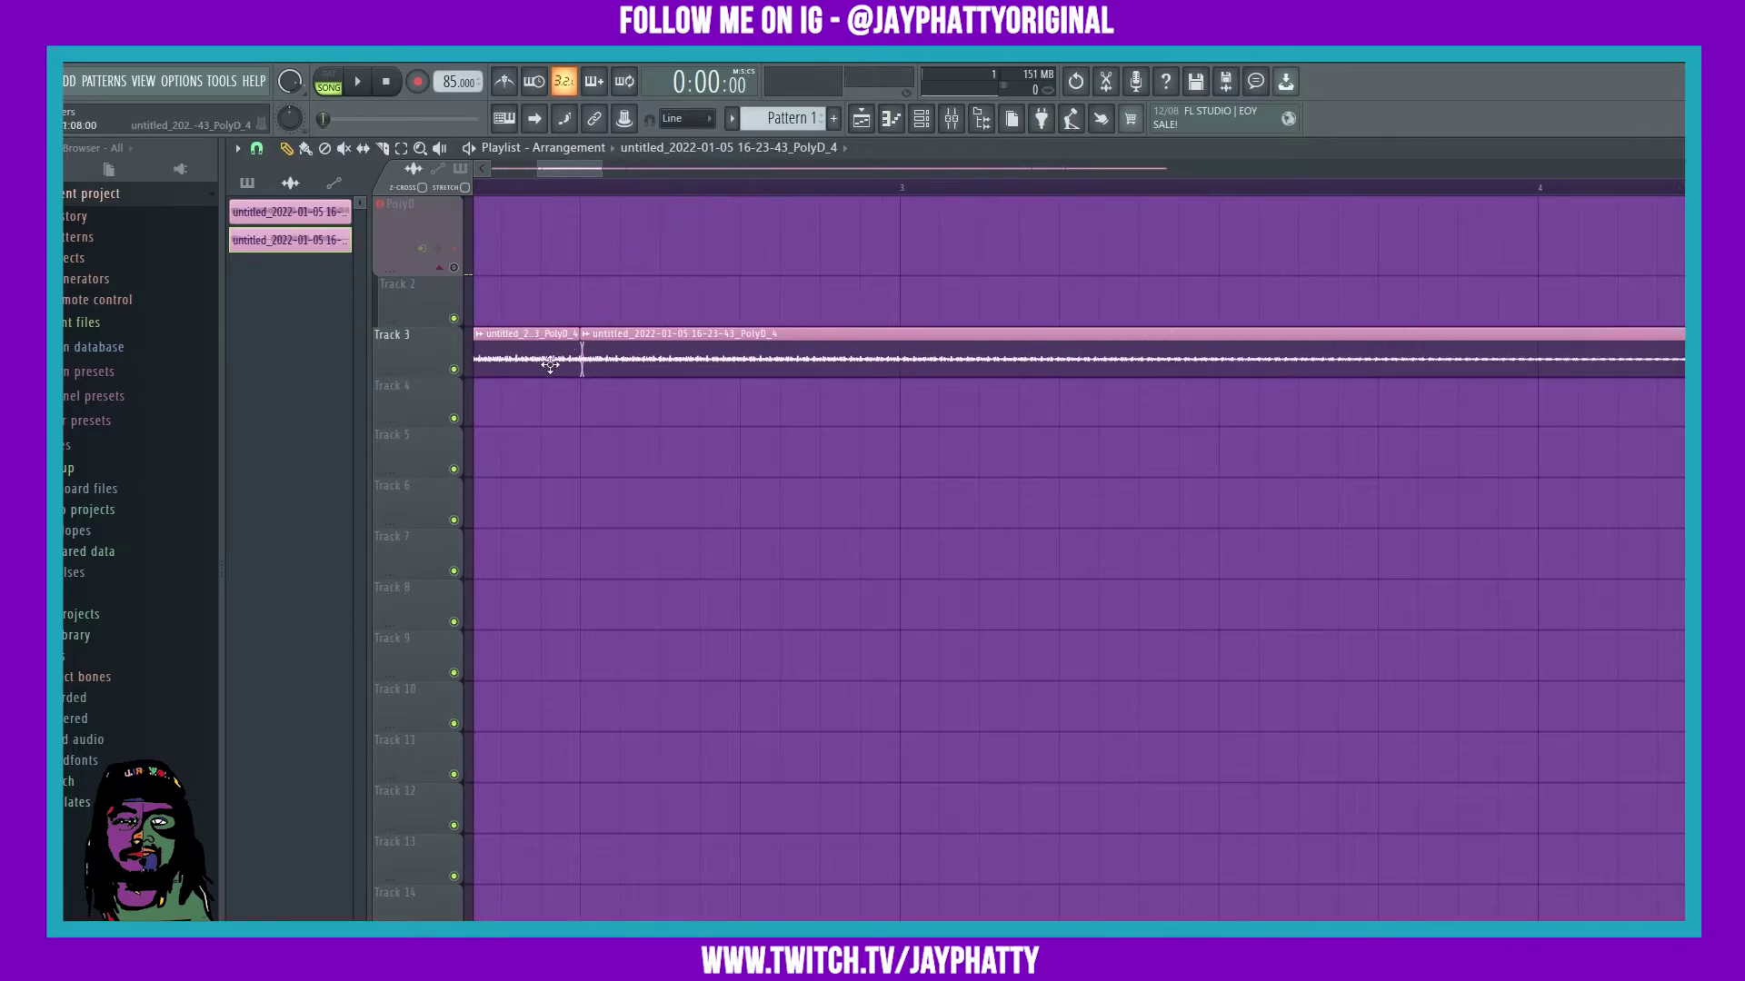
scroll(576, 200, "up", 2)
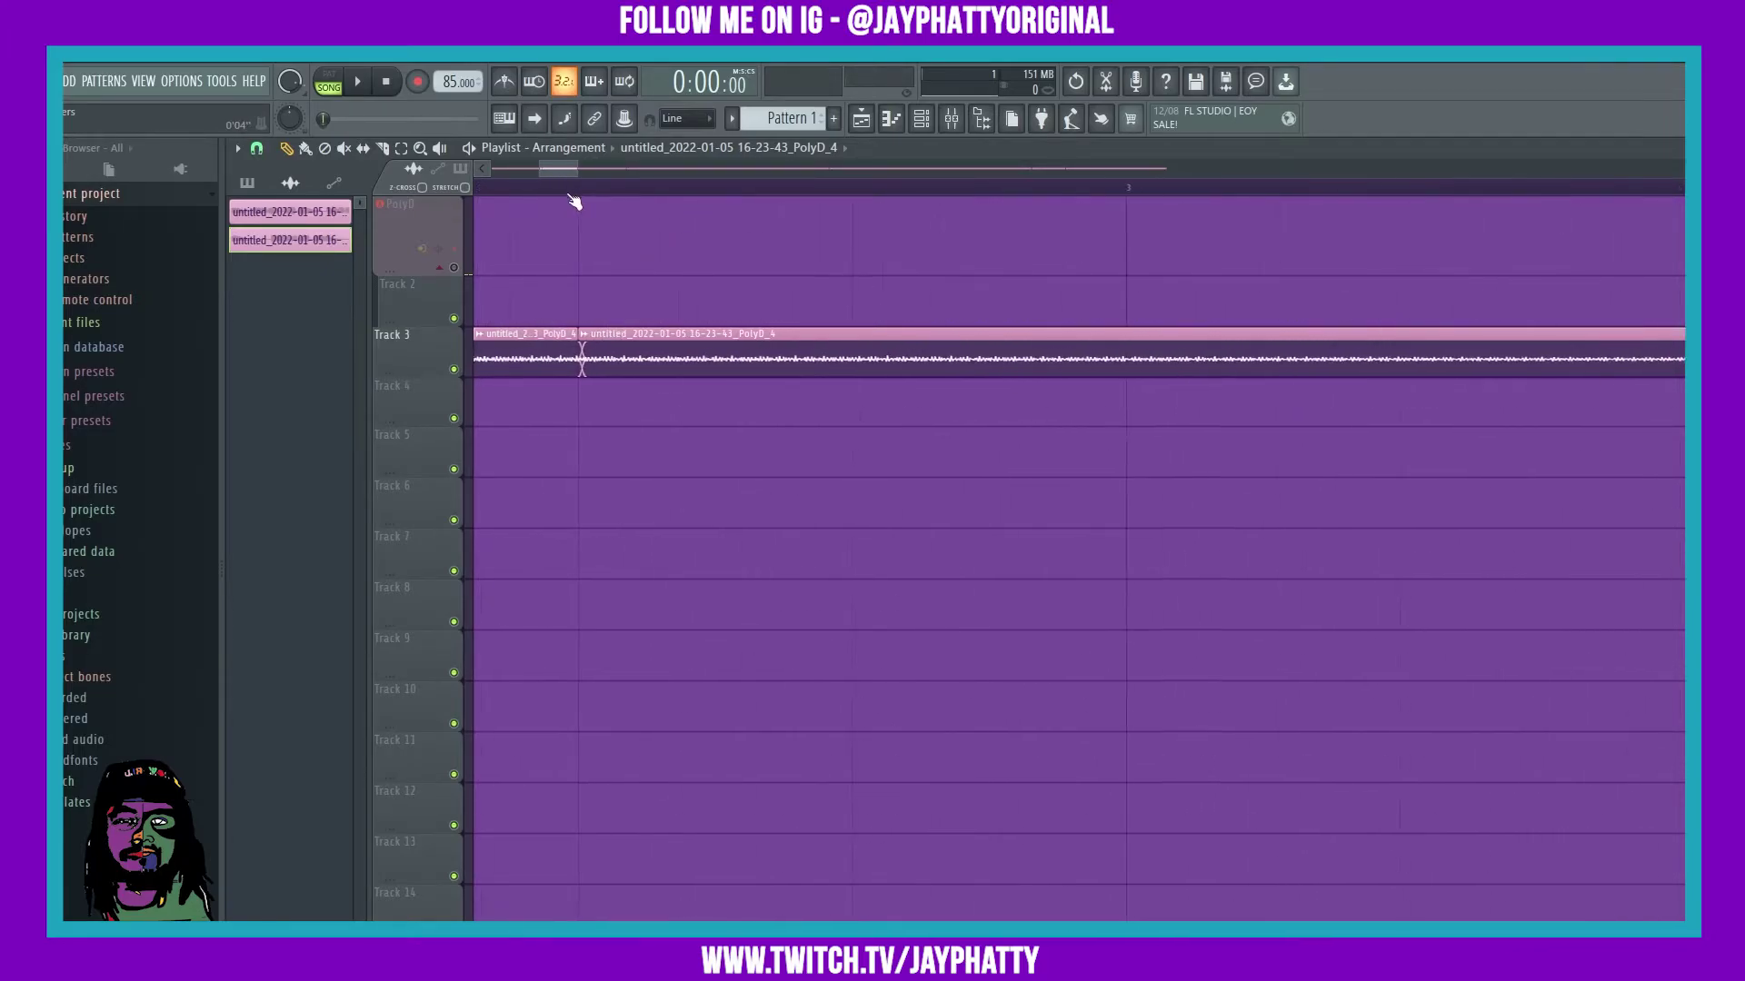
scroll(574, 201, "down", 7)
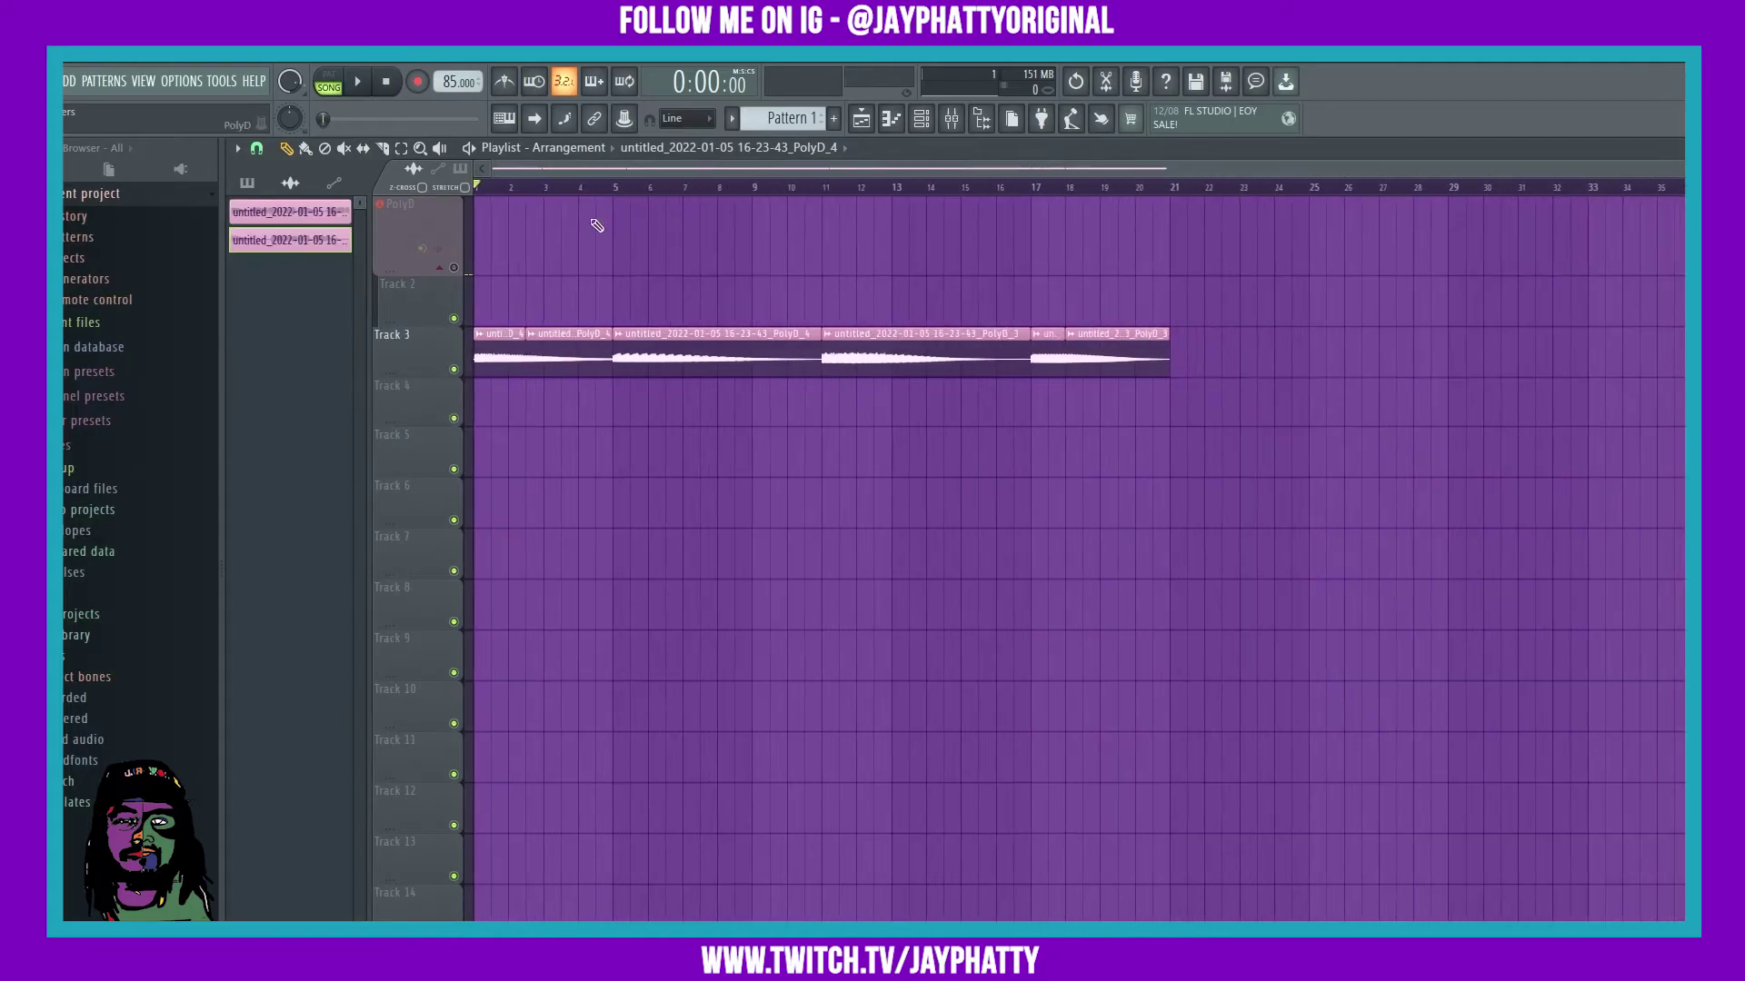
scroll(576, 194, "up", 4)
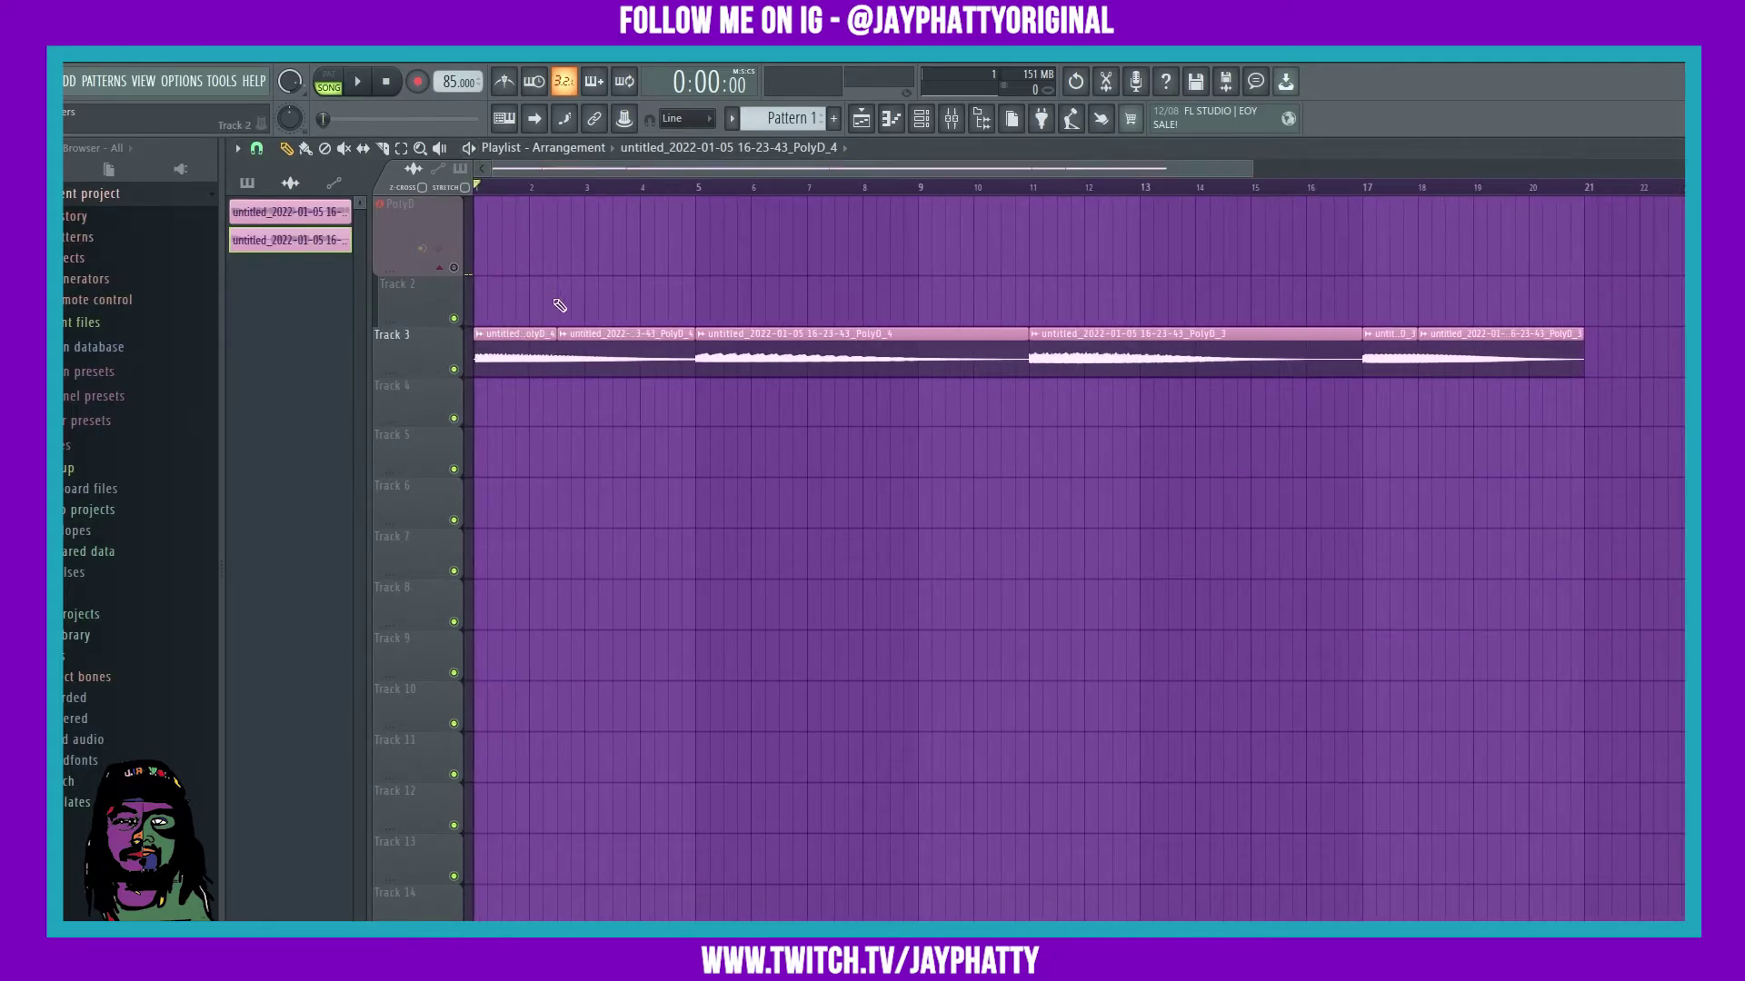
mouse_move(562, 348)
left_mouse_down()
mouse_move(703, 375)
mouse_move(651, 346)
mouse_move(554, 346)
mouse_move(611, 346)
mouse_move(576, 351)
left_mouse_up()
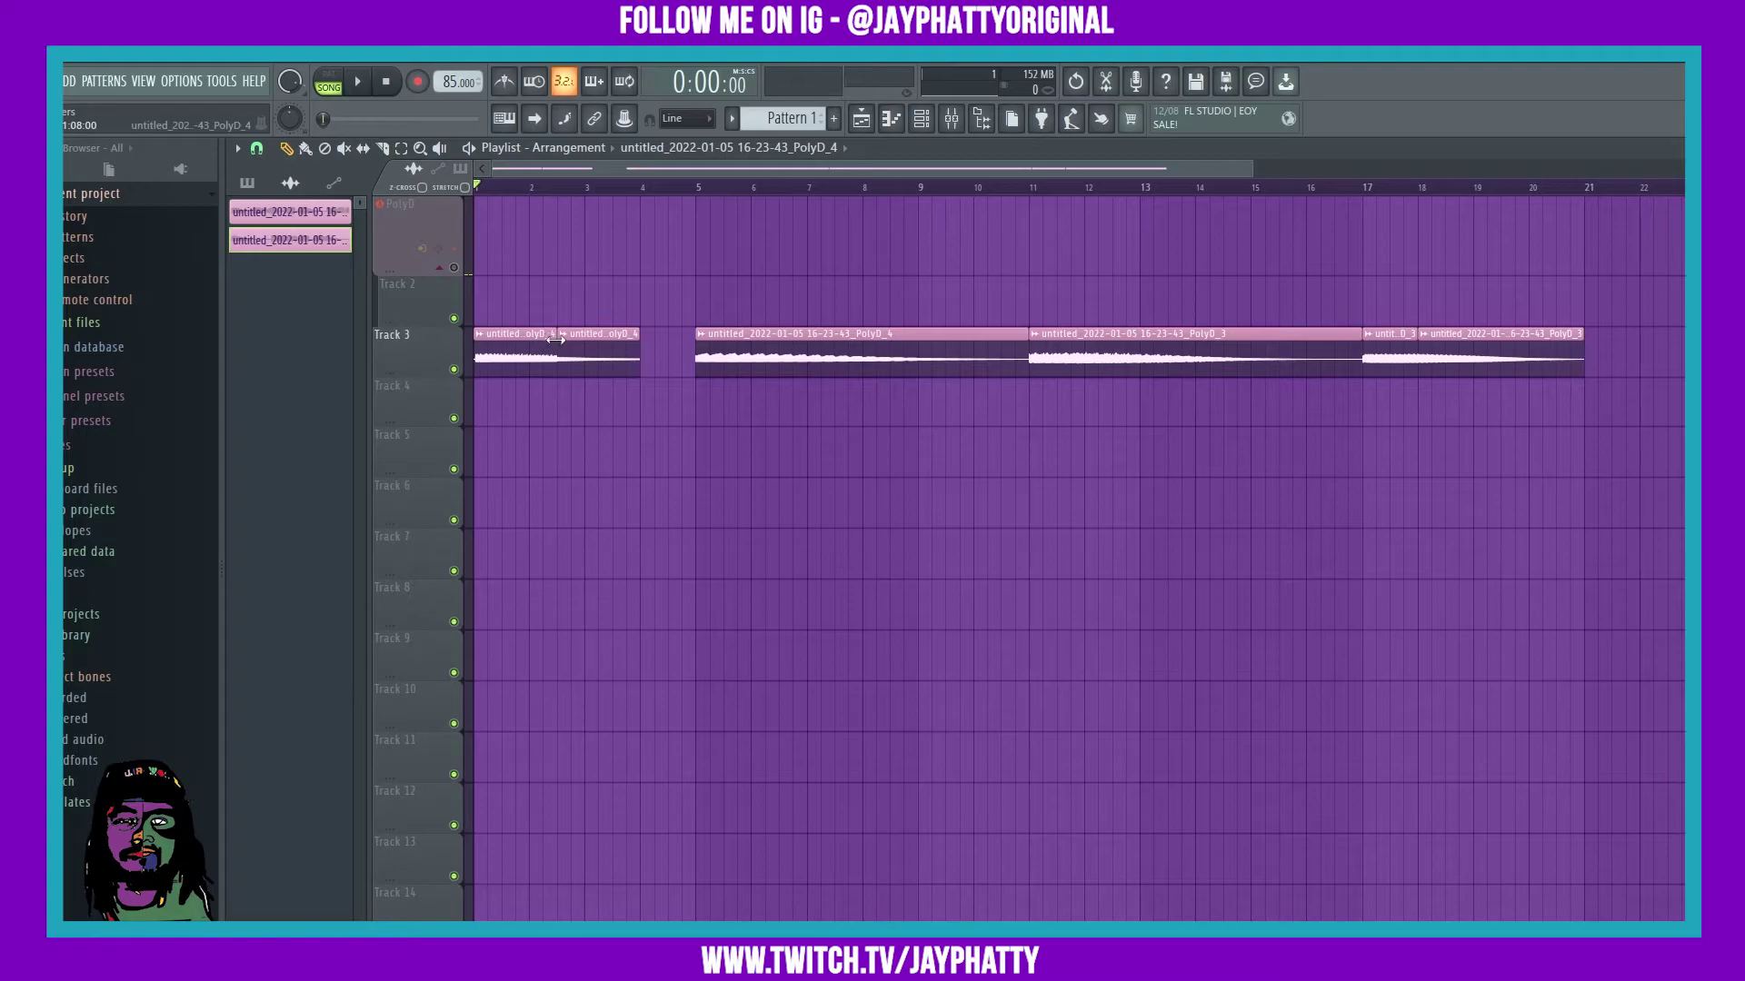
scroll(510, 163, "up", 6)
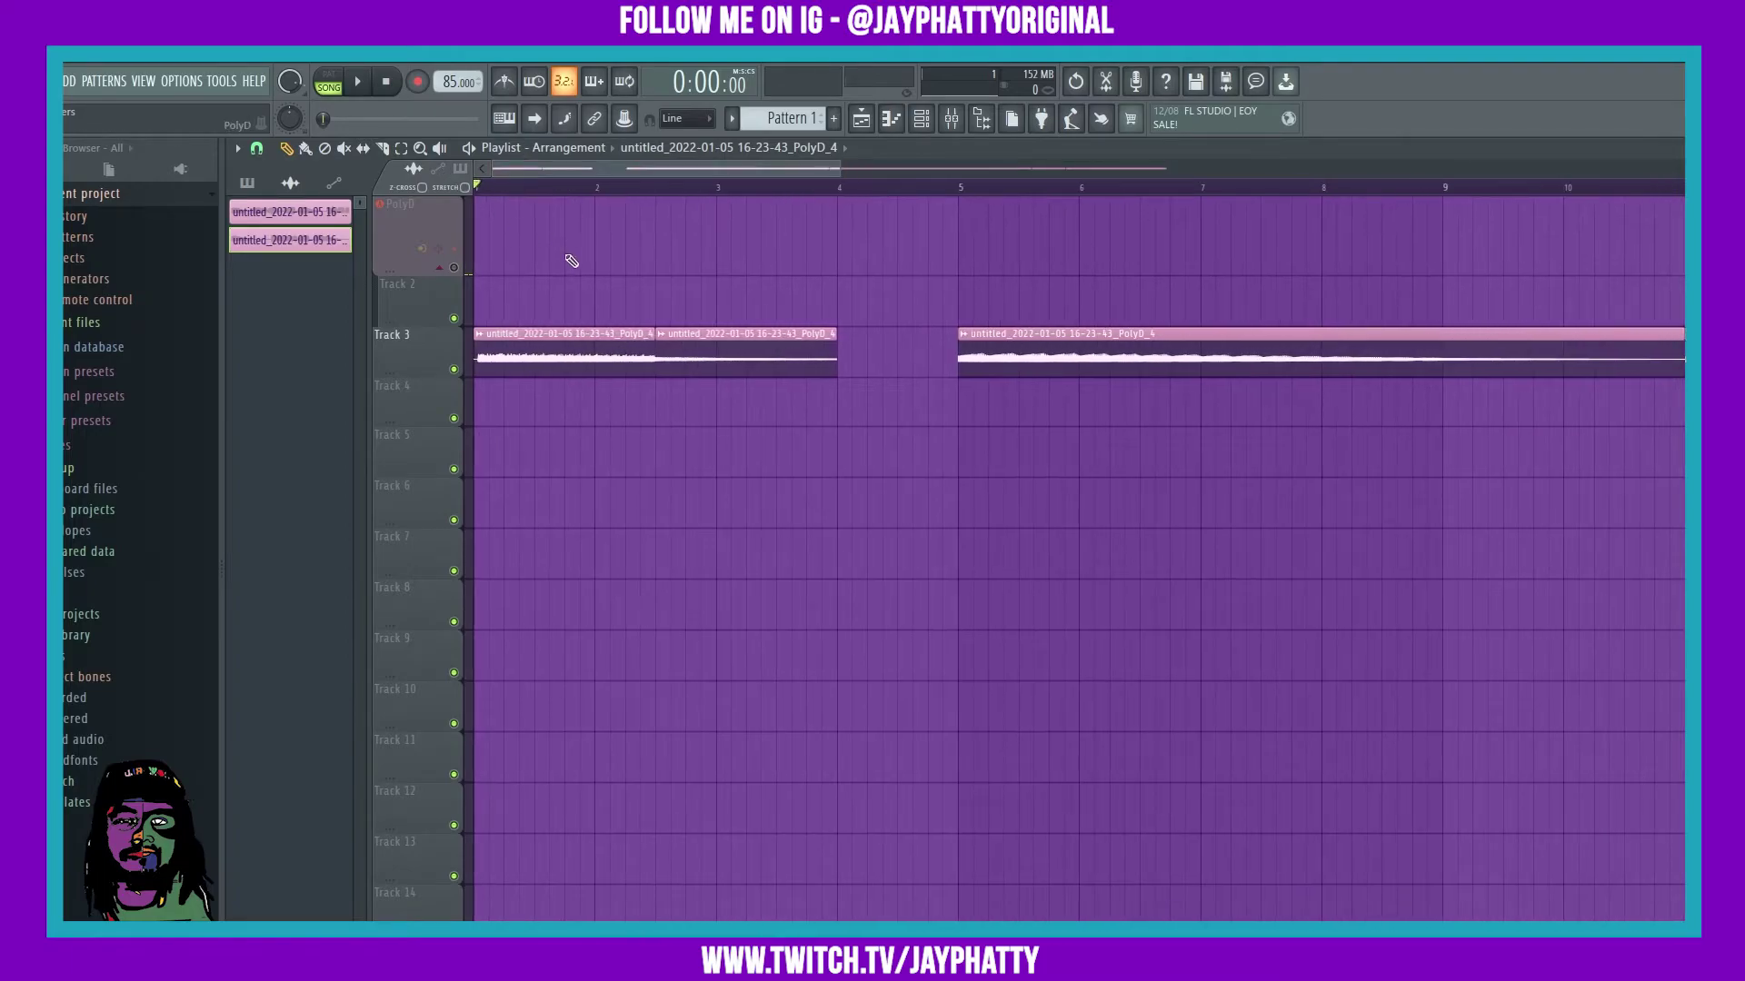
left_click_drag(837, 351, 717, 386)
left_click_drag(974, 359, 696, 361)
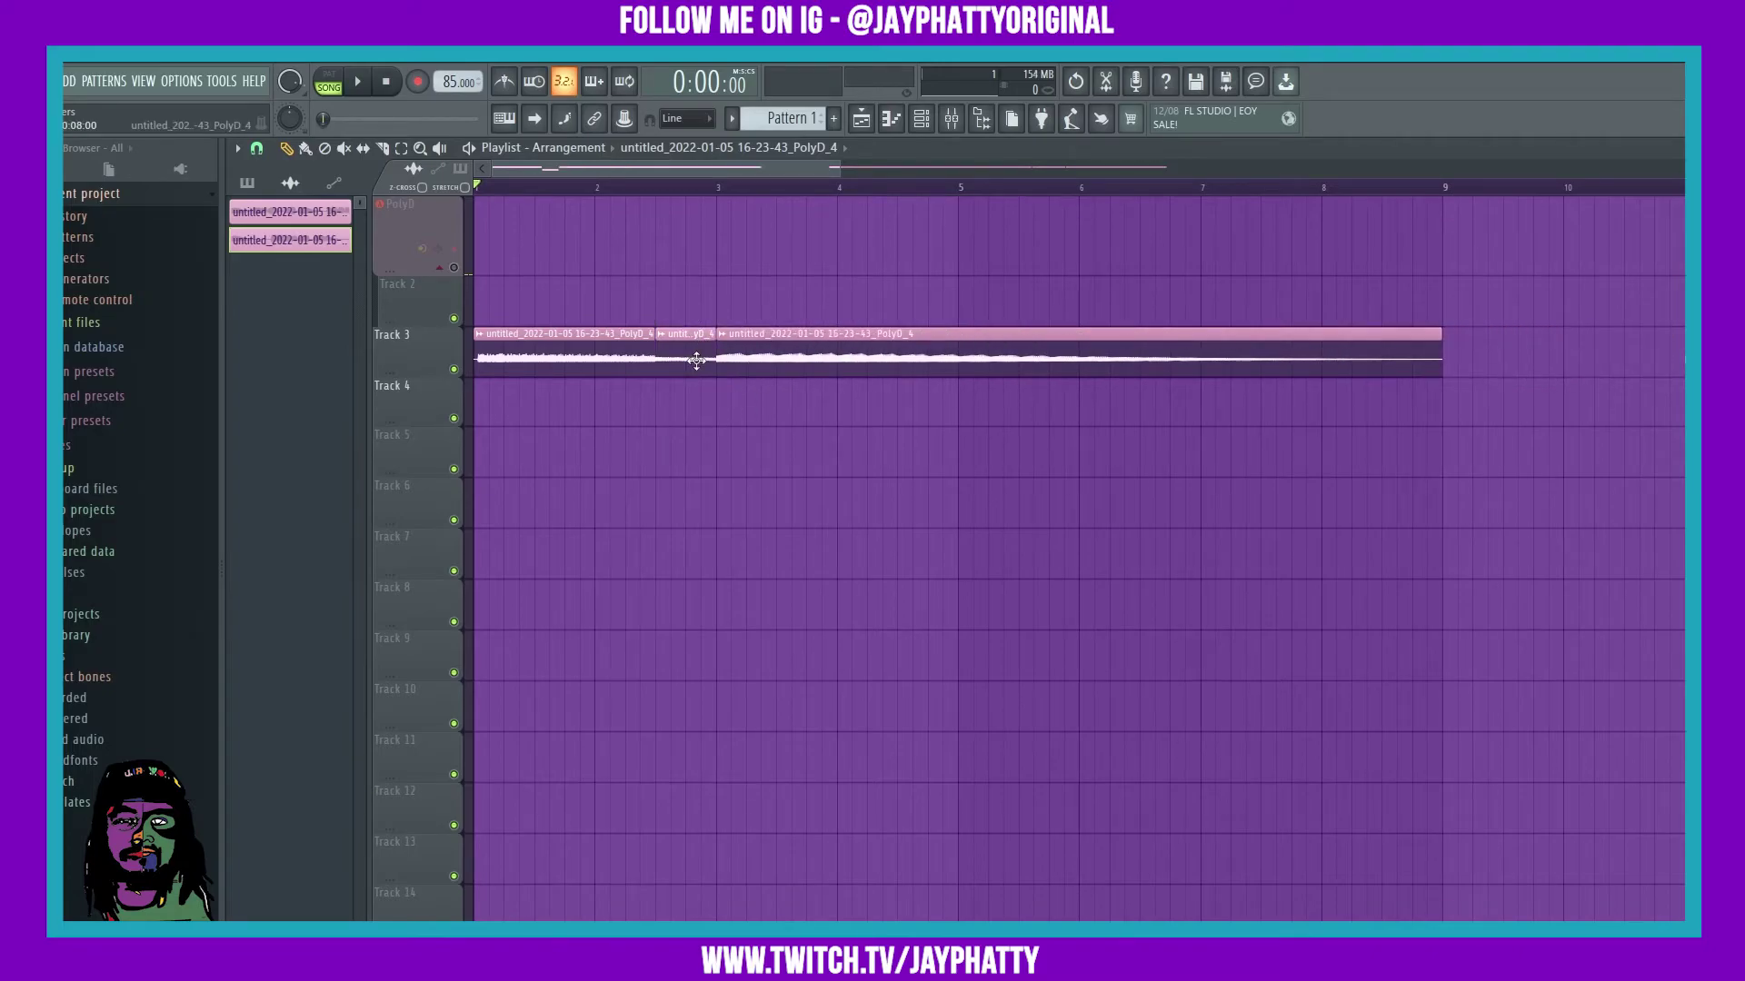
Play the arrangement from the start to hear the transition into the clip at bar 3
key("space")
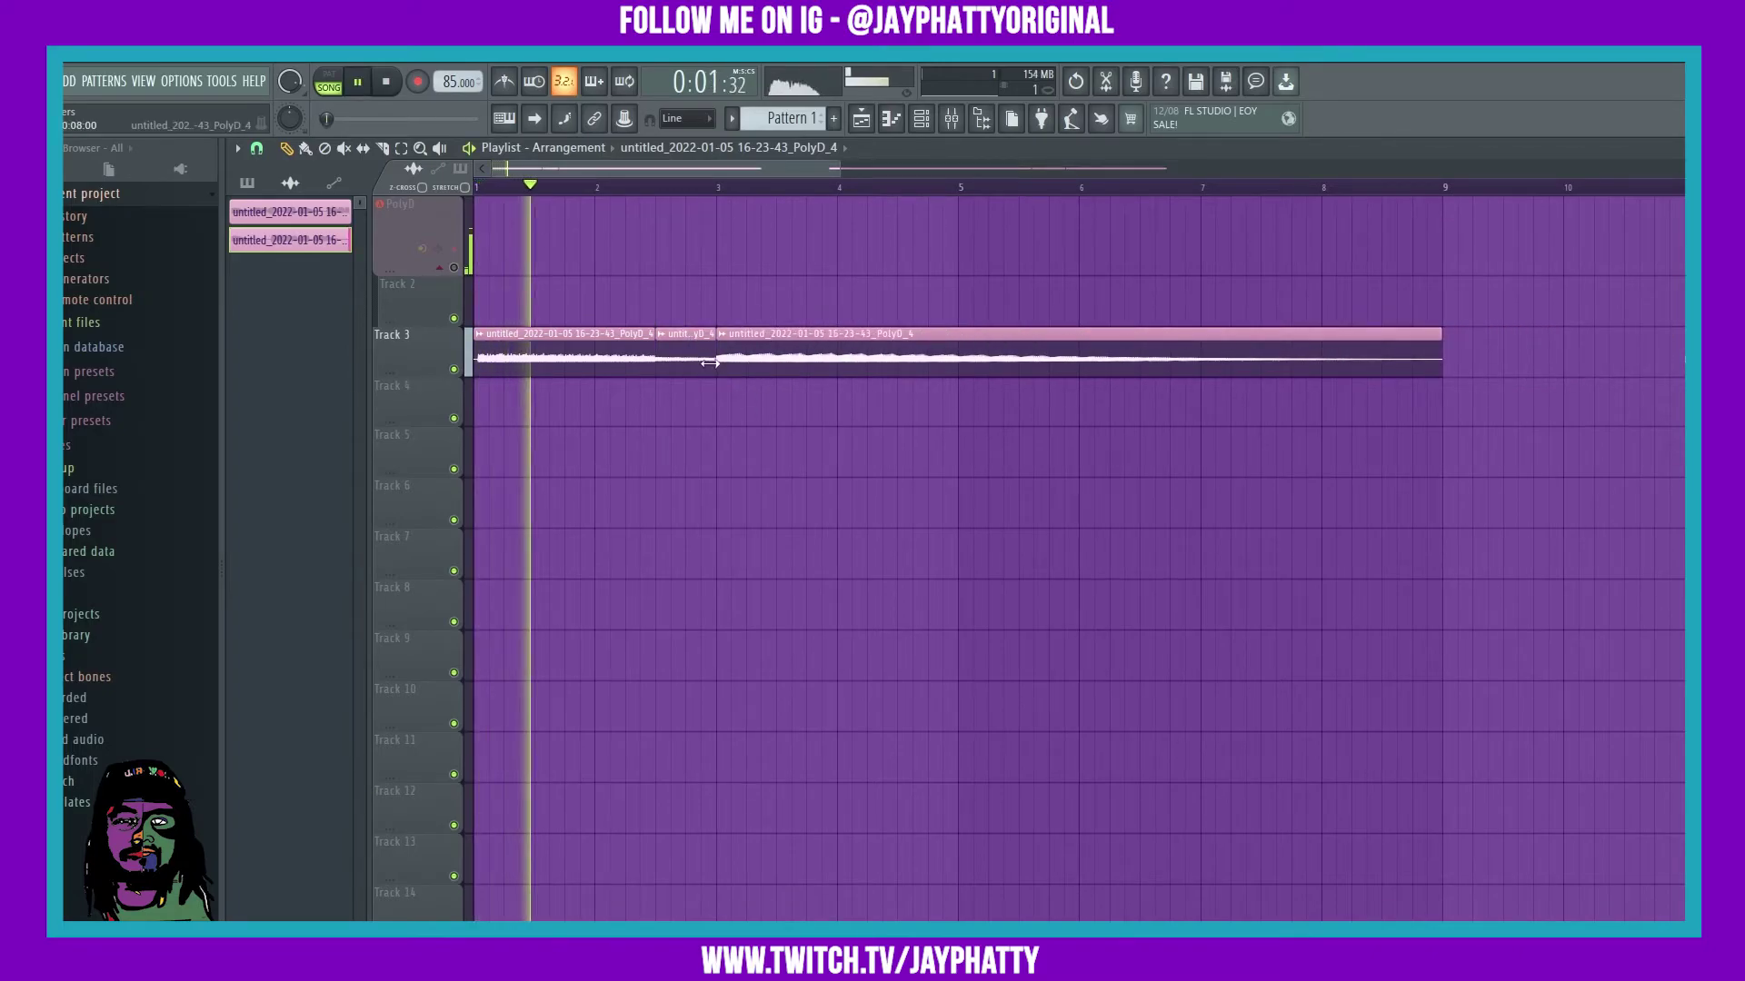
double_click(709, 363)
left_click(841, 374)
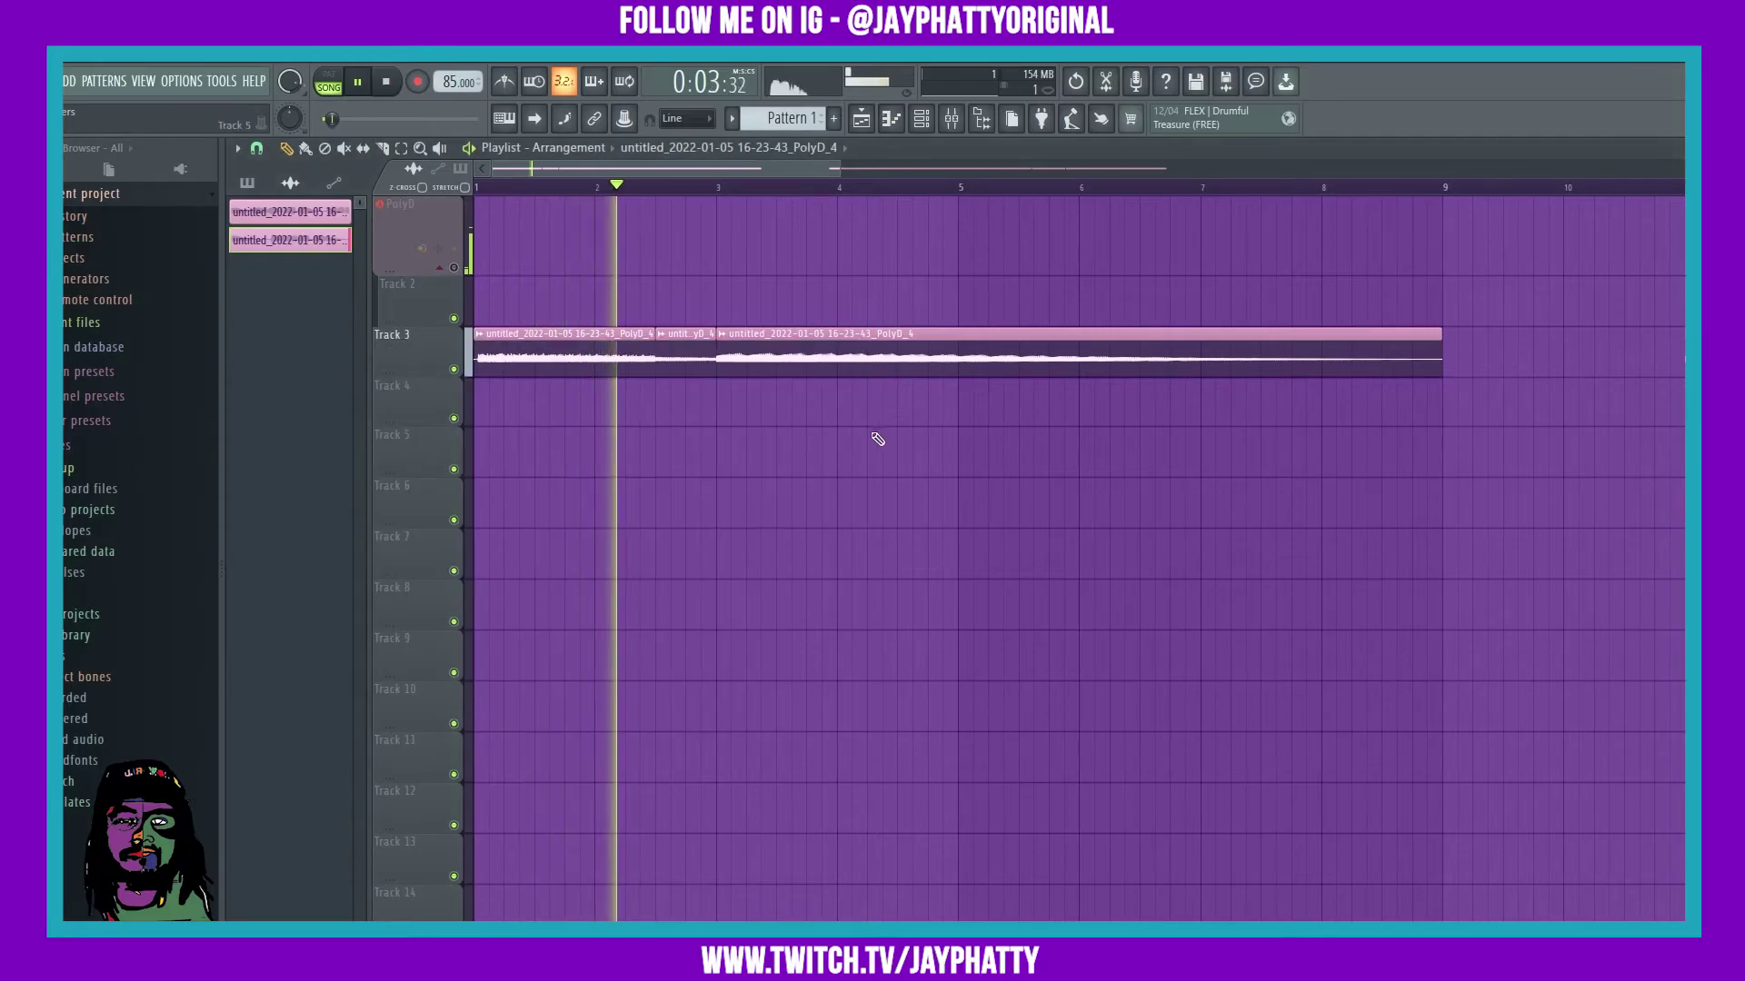
key("space")
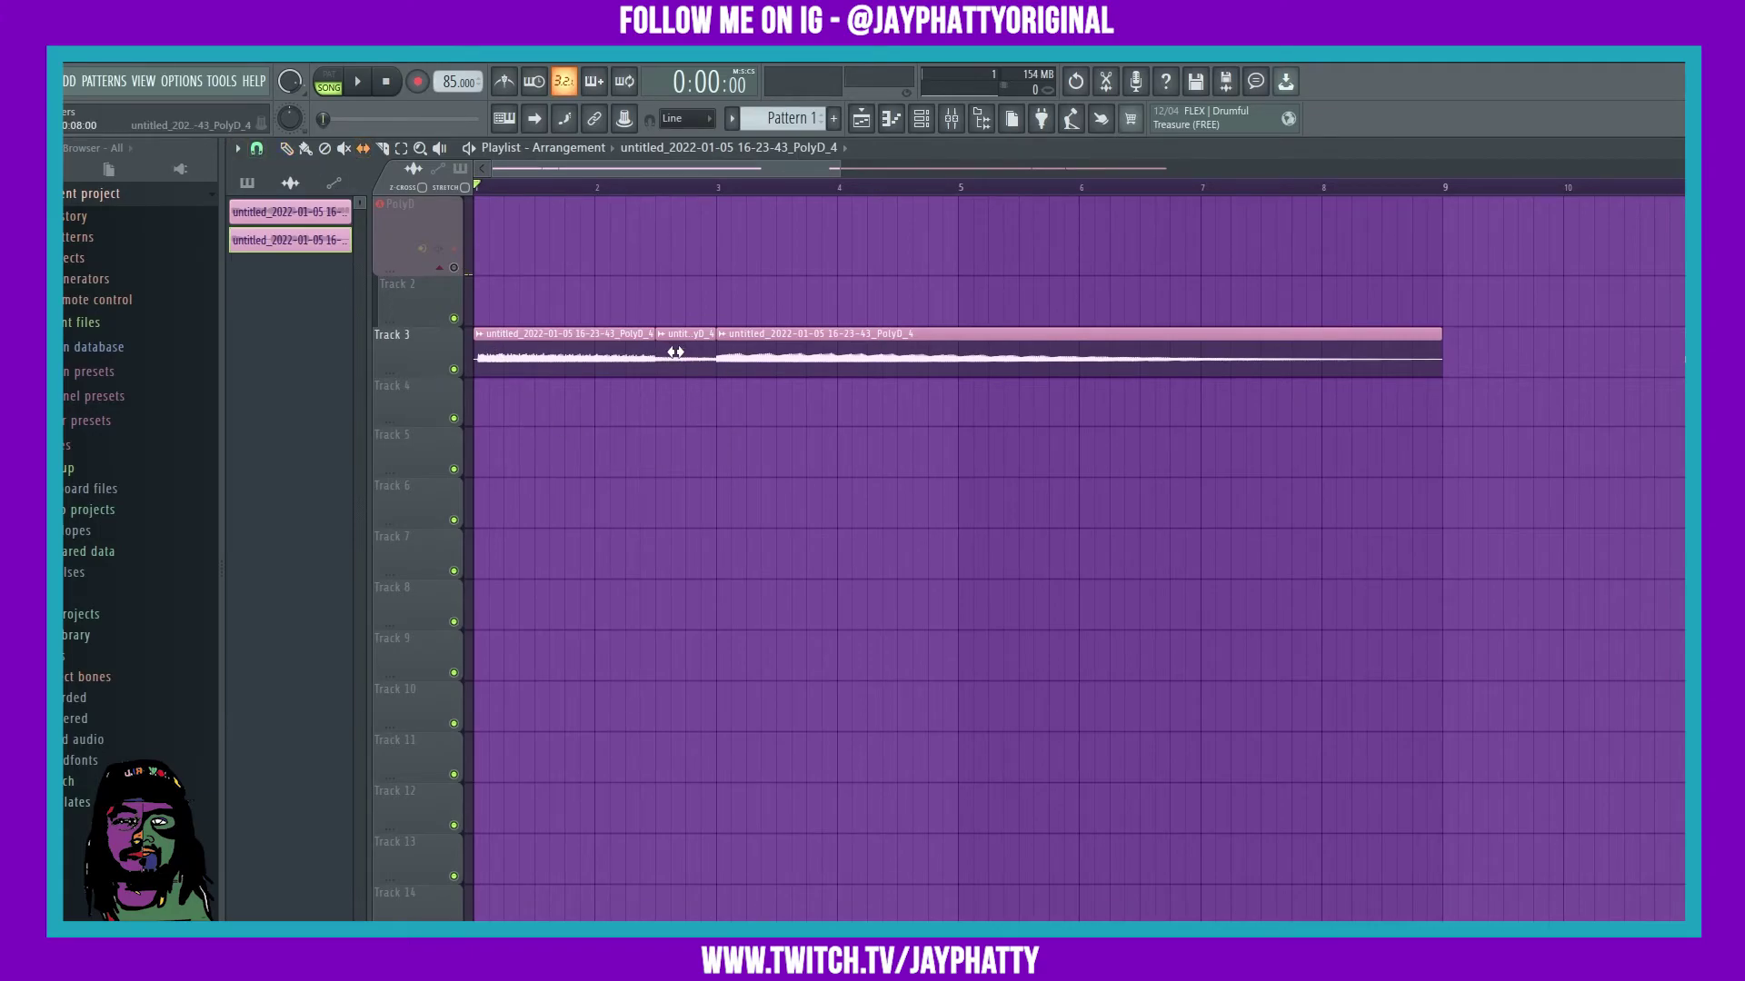
Slip the audio inside the short clip before bar 3 about half a bar later and play the result
left_click_drag(669, 350, 729, 338)
key("space")
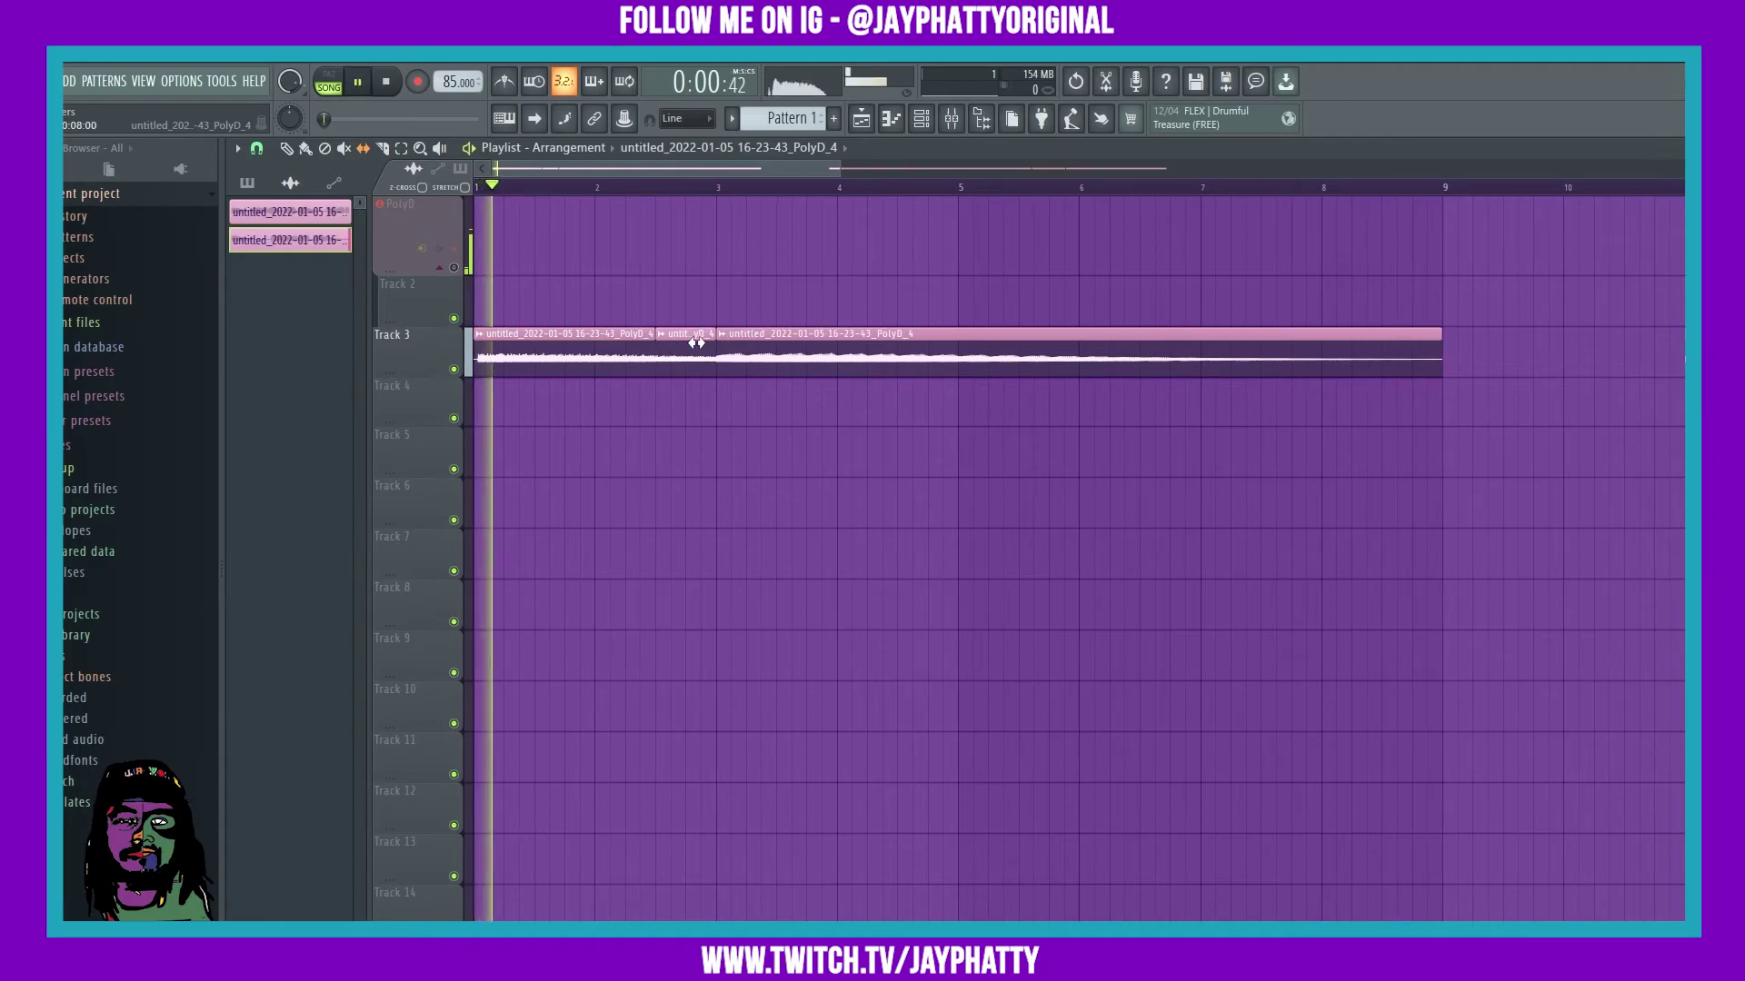
left_click(1211, 455)
key("ctrl+z")
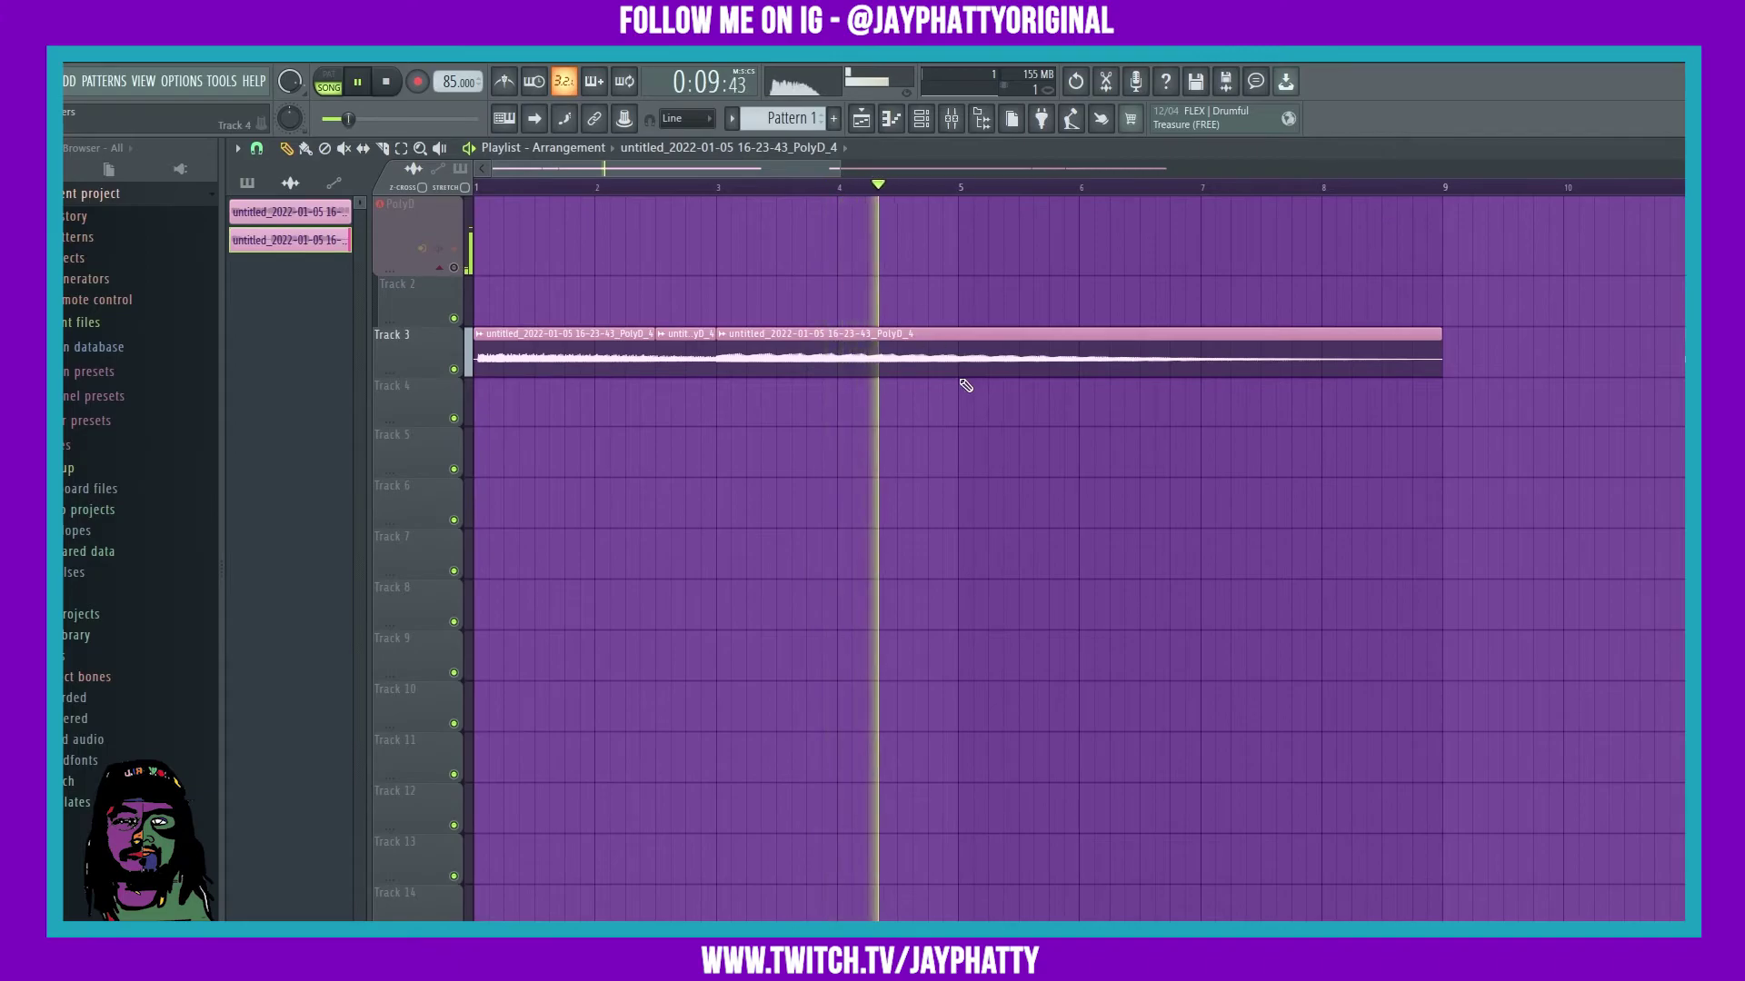
key("space")
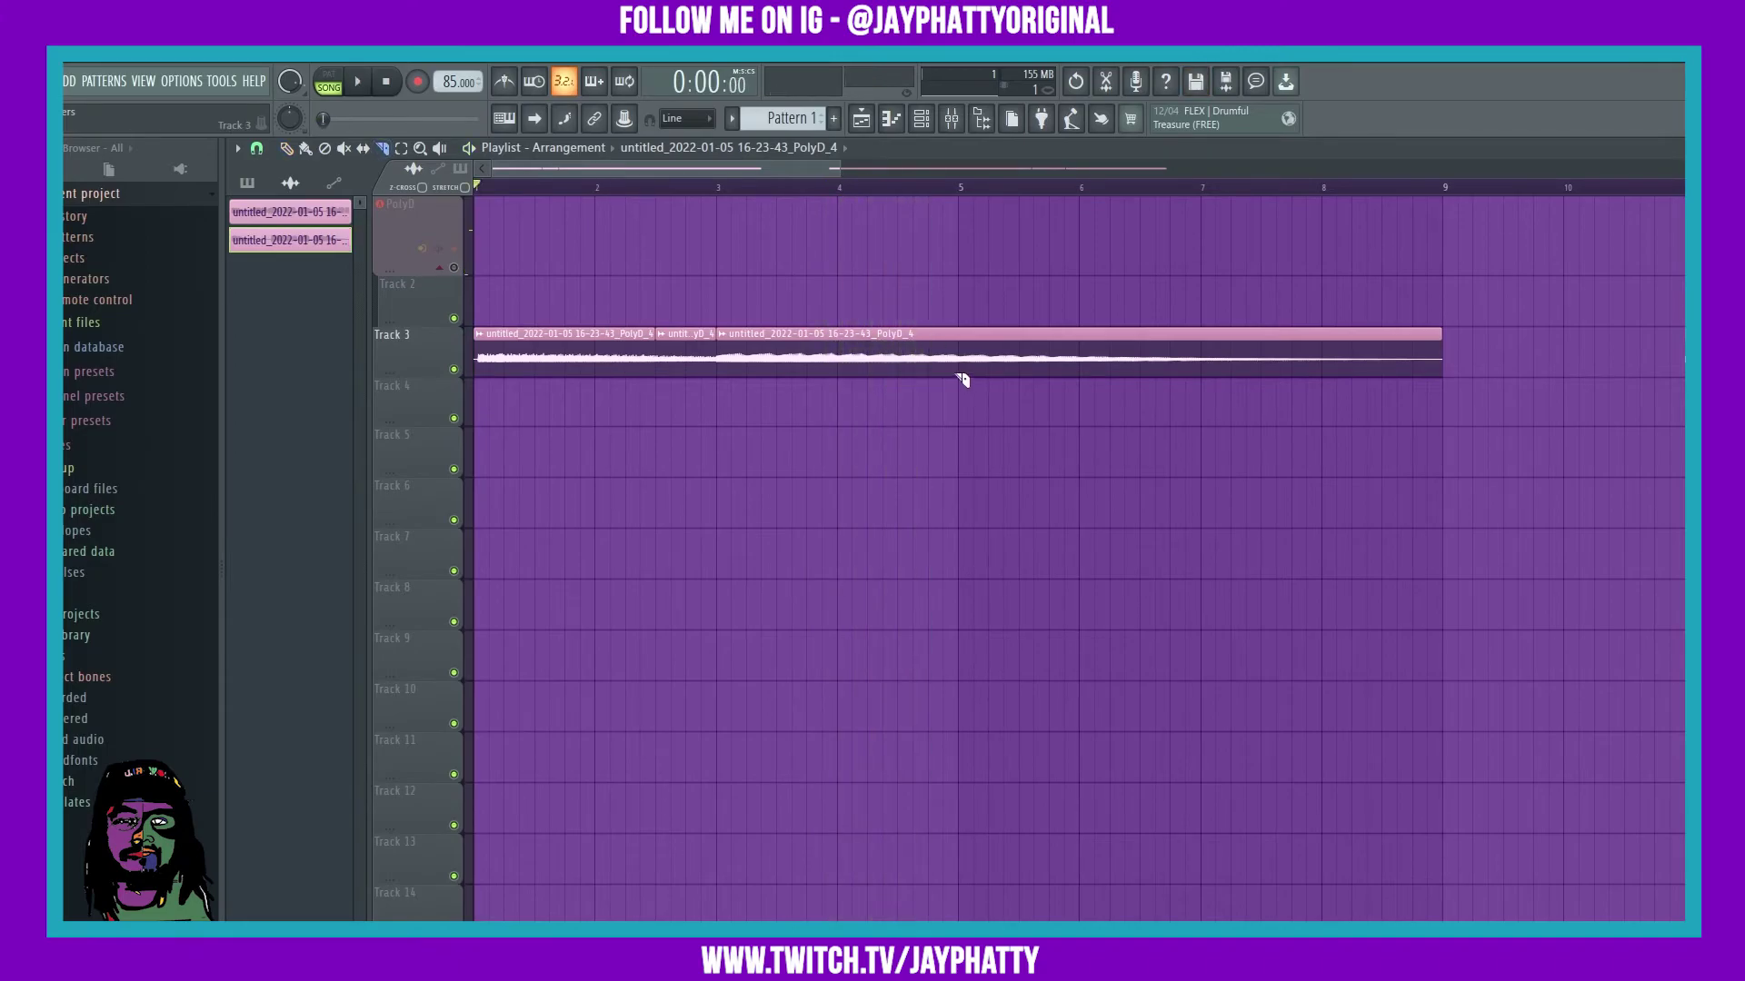
Slice the long clip on Track 3 halfway through bar 4 and at bar 5
left_click(898, 361)
left_click(961, 361)
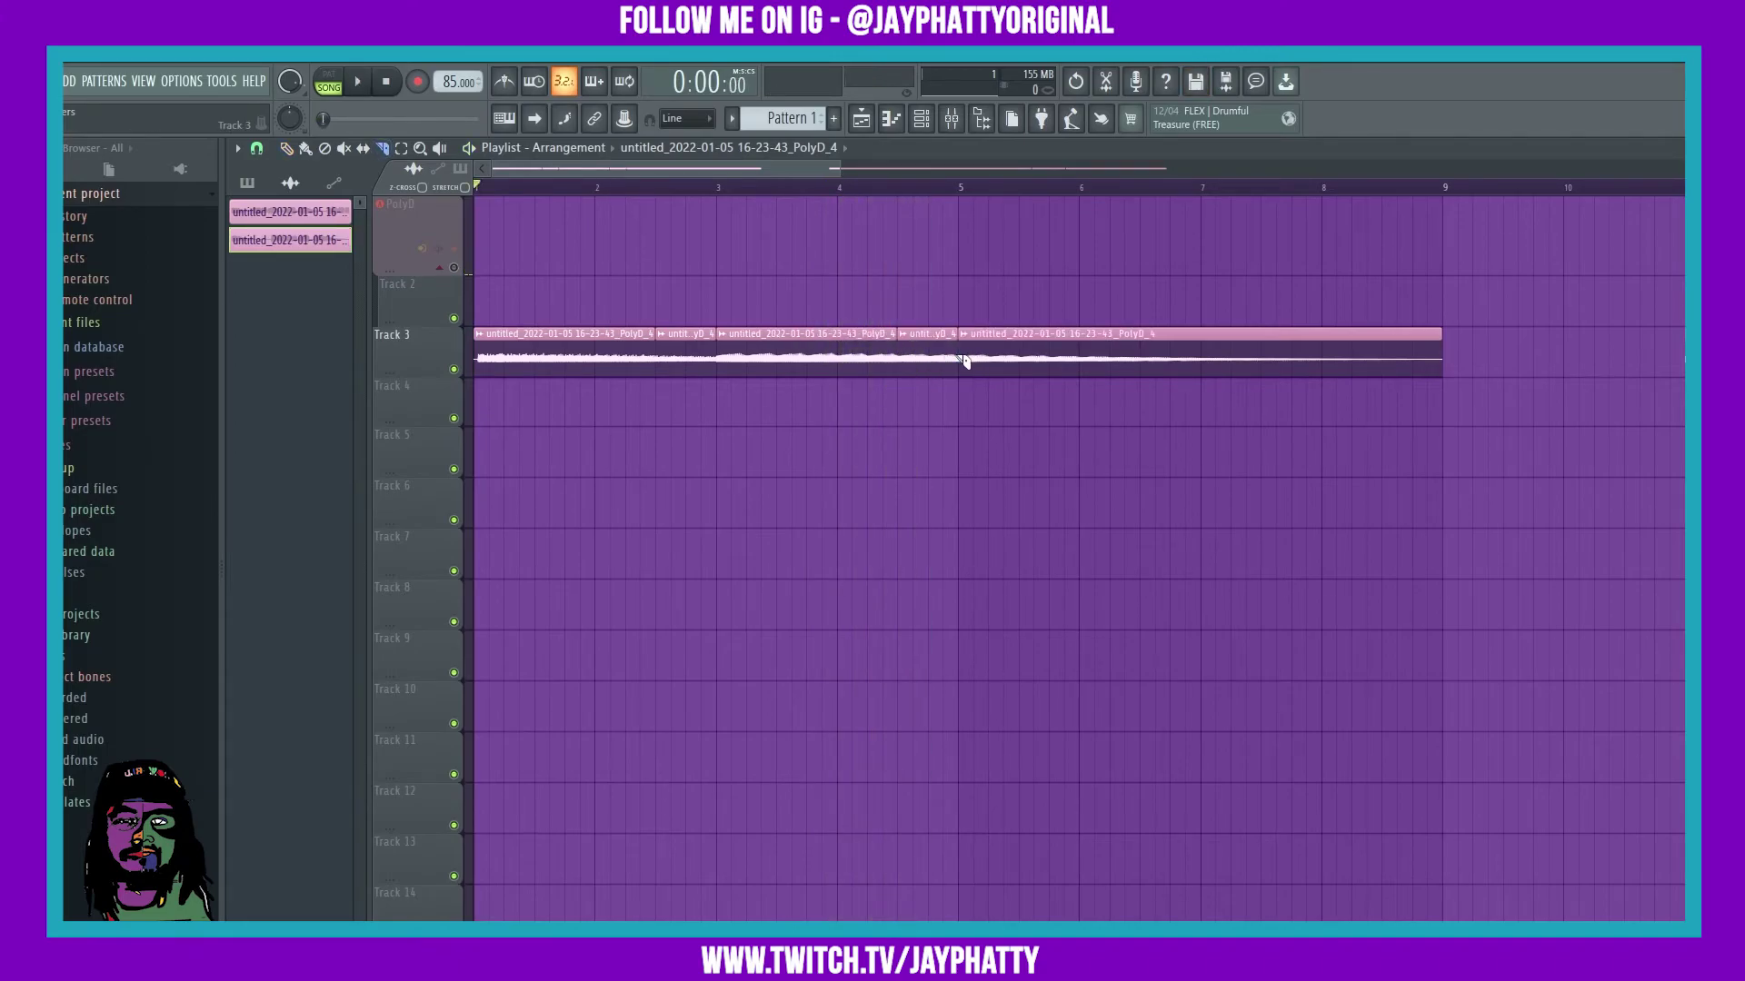